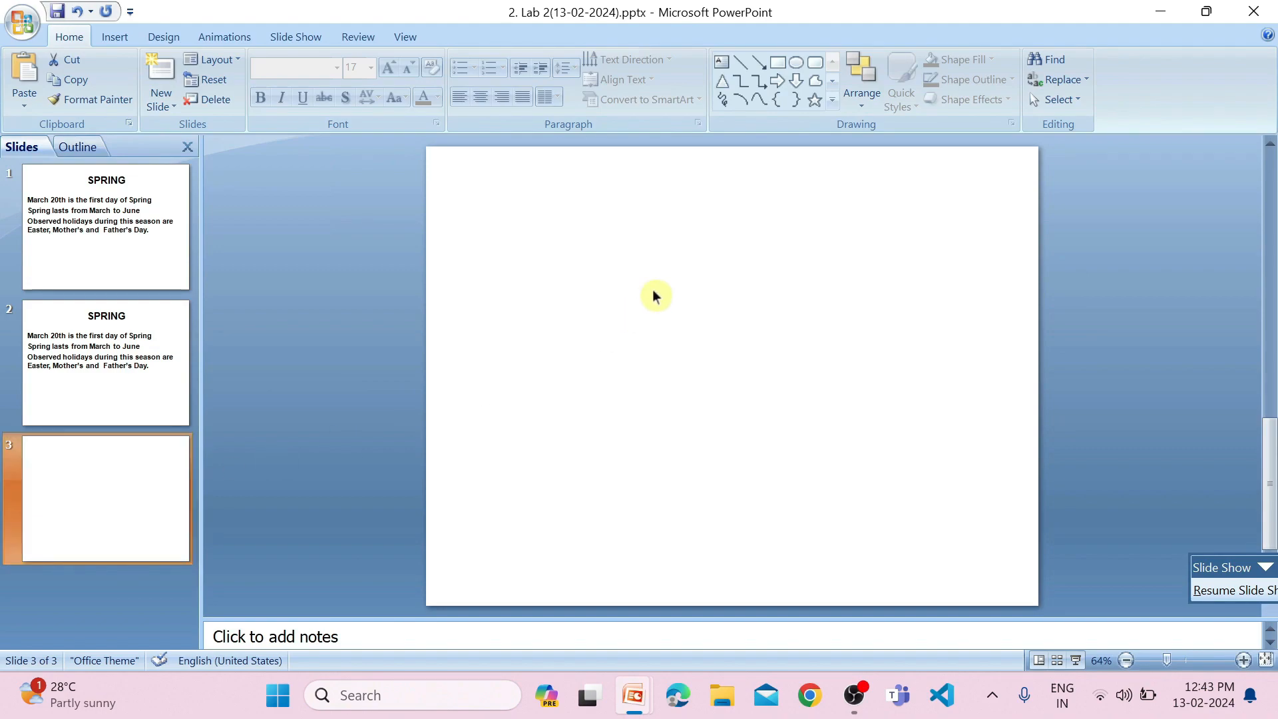
Insert a text box near the top of blank slide 3 with the Summer facts, from "June 20th is the first day of Summer" to "Biking Basketball Football".
click(723, 63)
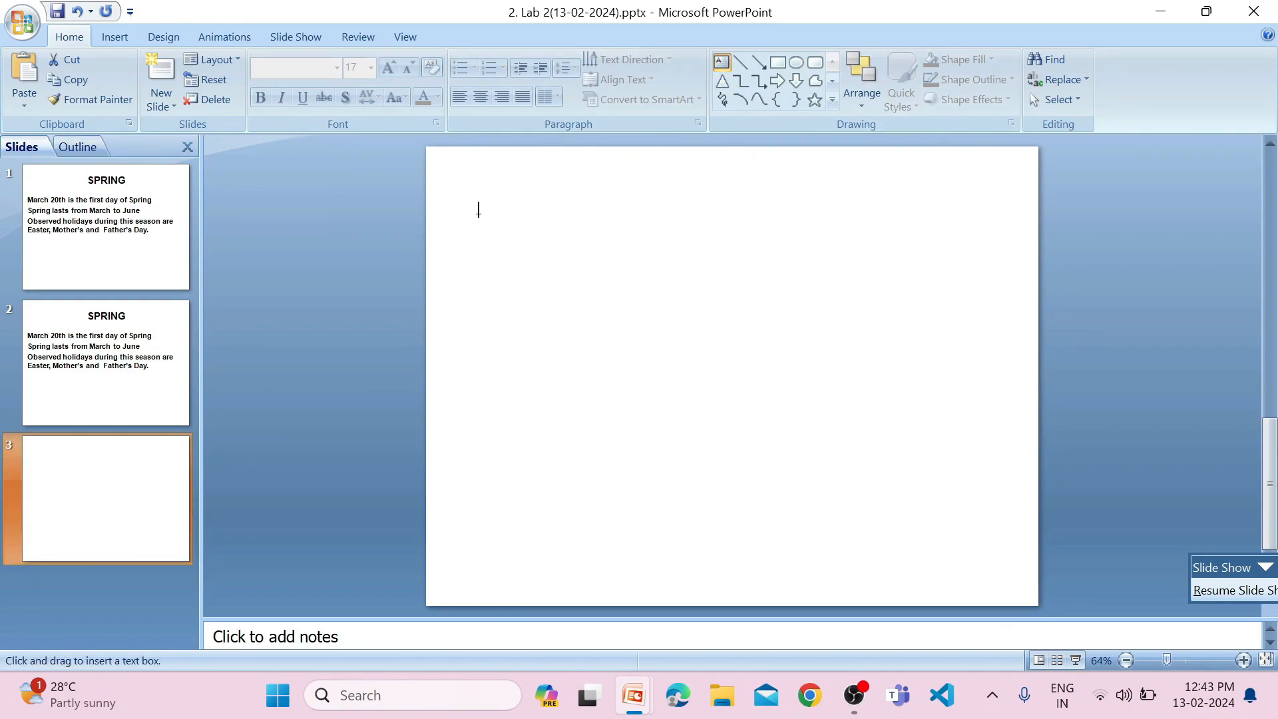
click(466, 192)
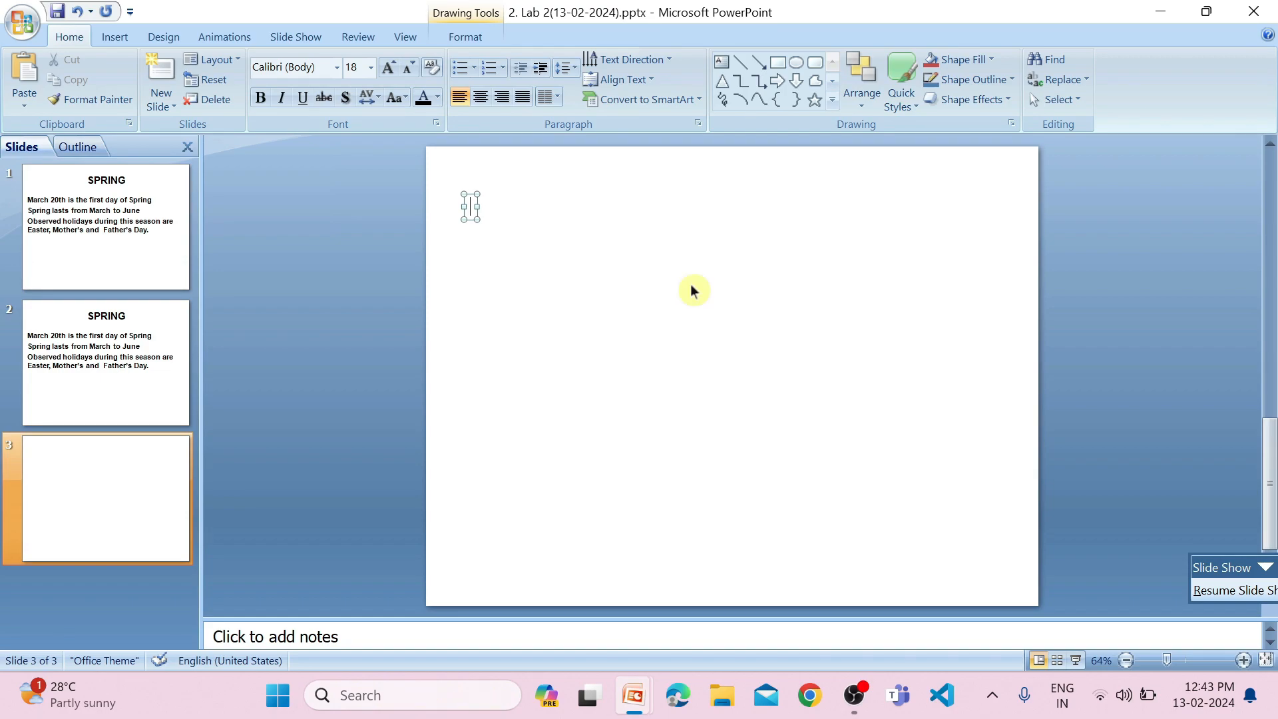
text(June 20th is the first day of Summer Summer lasts from June to September Observed holidays during this season are Independence Day and Labor  Day. Sewing Cooking Baking Running Reading Writing Biking Basketball Football)
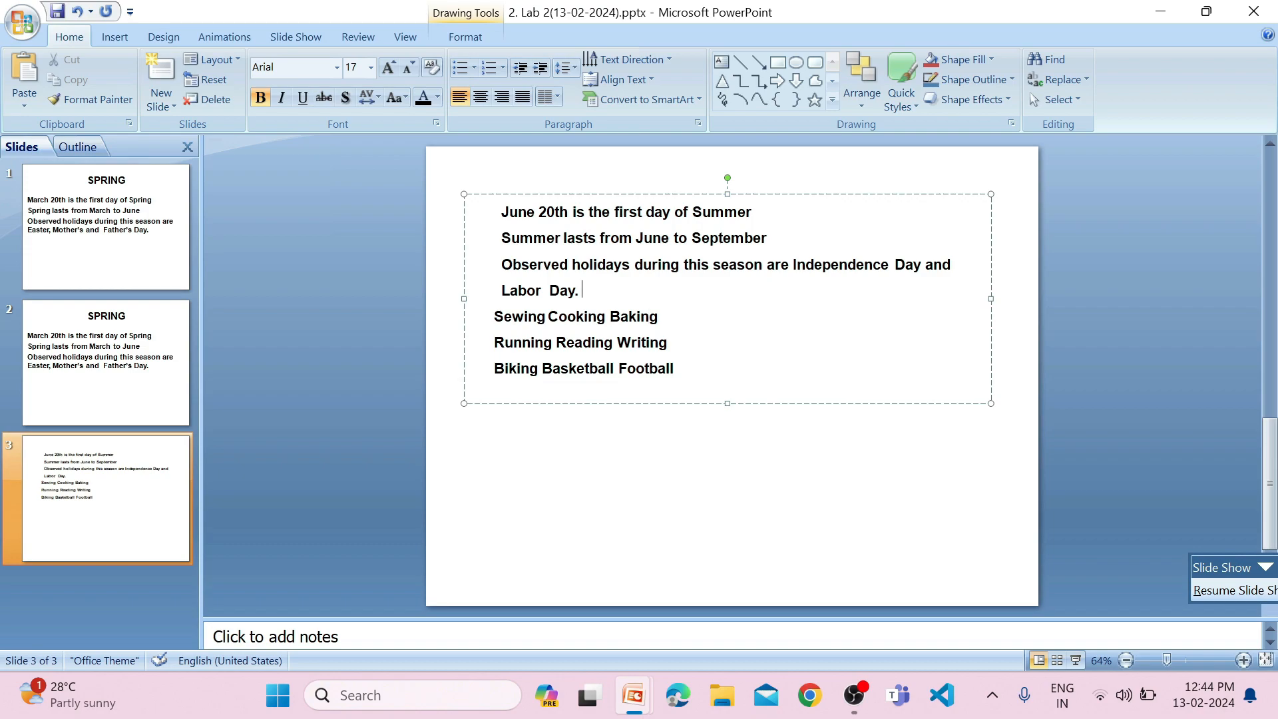
Apply arrow bullets to the Summer sentences, from "June 20th is the first day of Summer" to "Labor Day.".
key(ctrl+shift+Up)
key(ctrl+shift+Up)
key(ctrl+shift+Up)
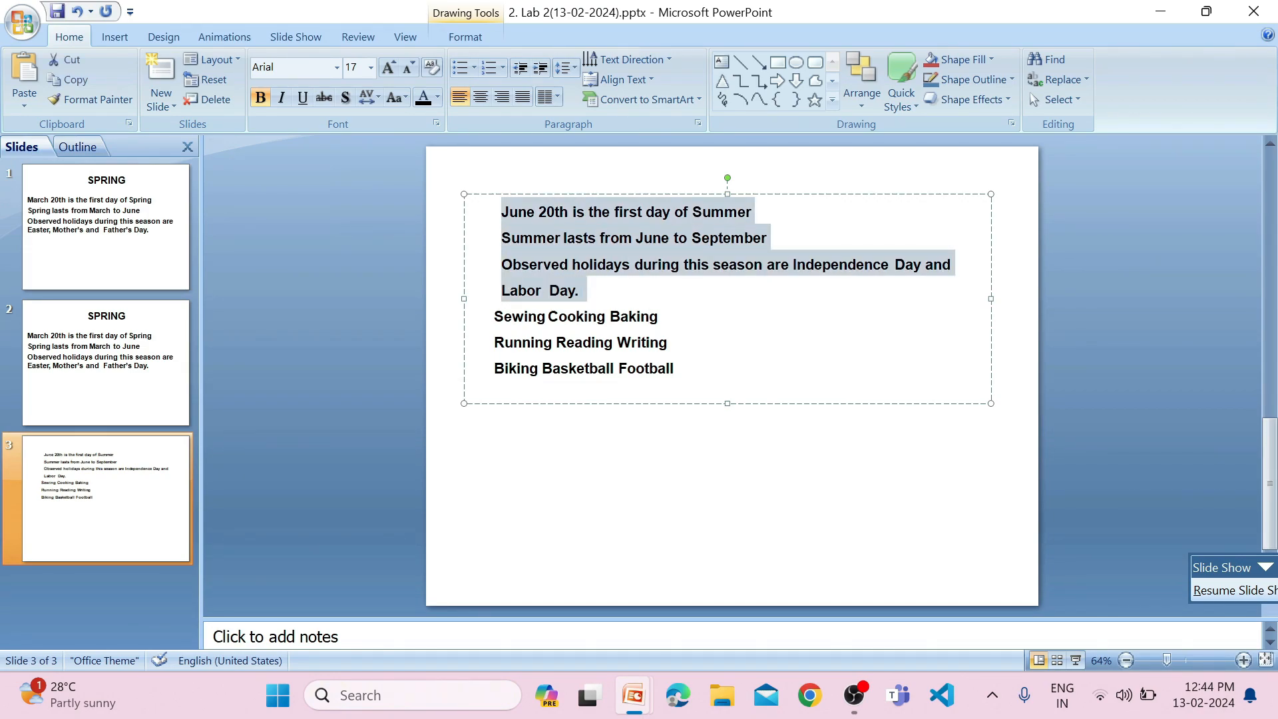
click(473, 70)
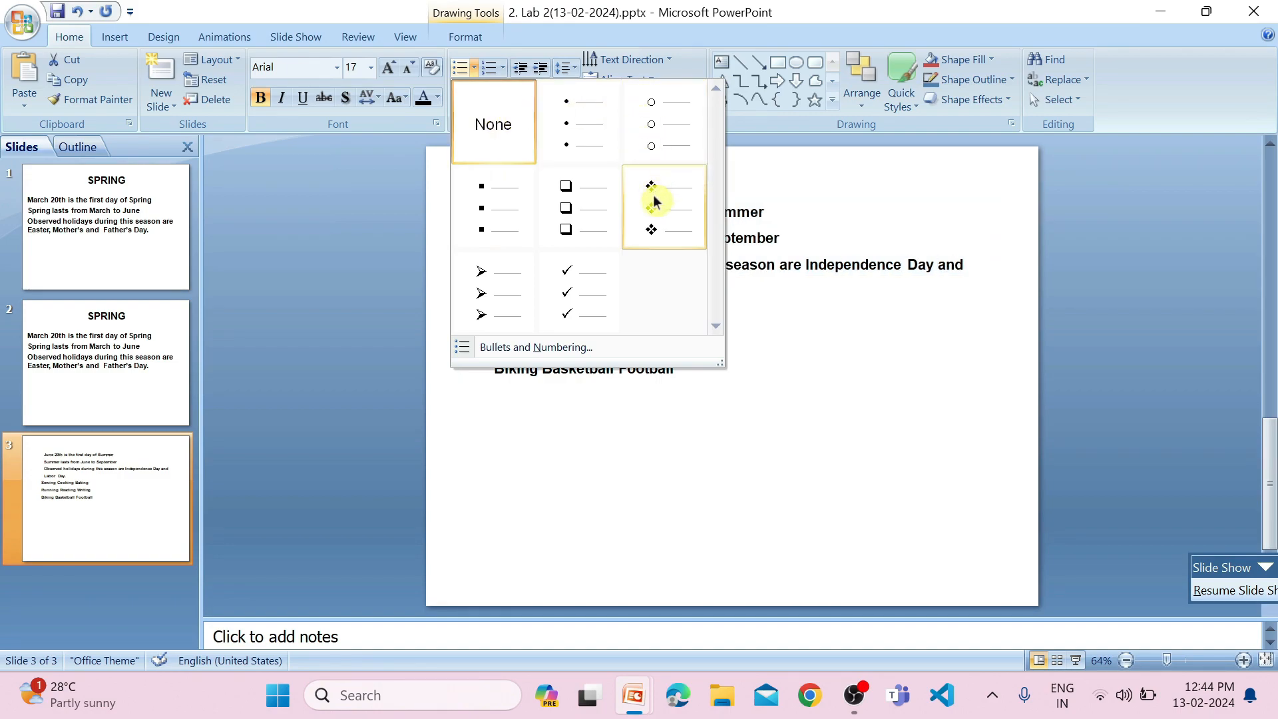
click(484, 297)
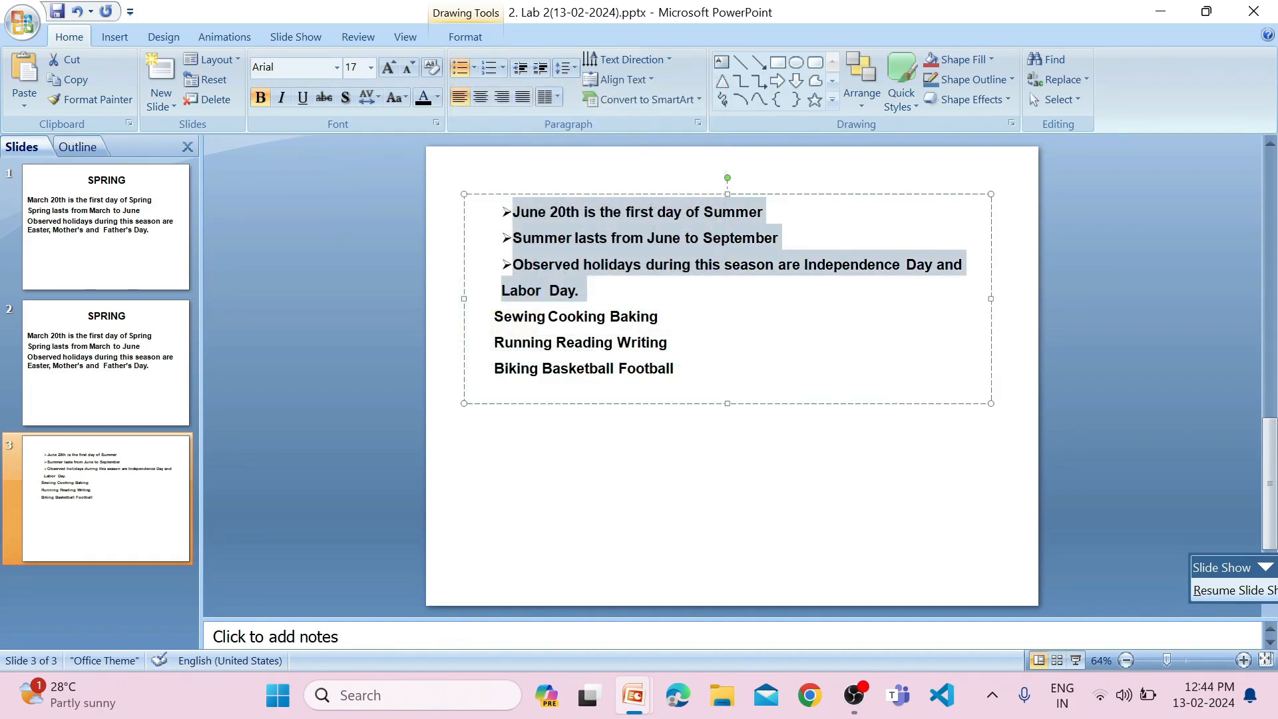
Add a space after each arrow bullet, remove the bullet-free gap by indenting "Labor Day." under the third sentence's text.
click(538, 290)
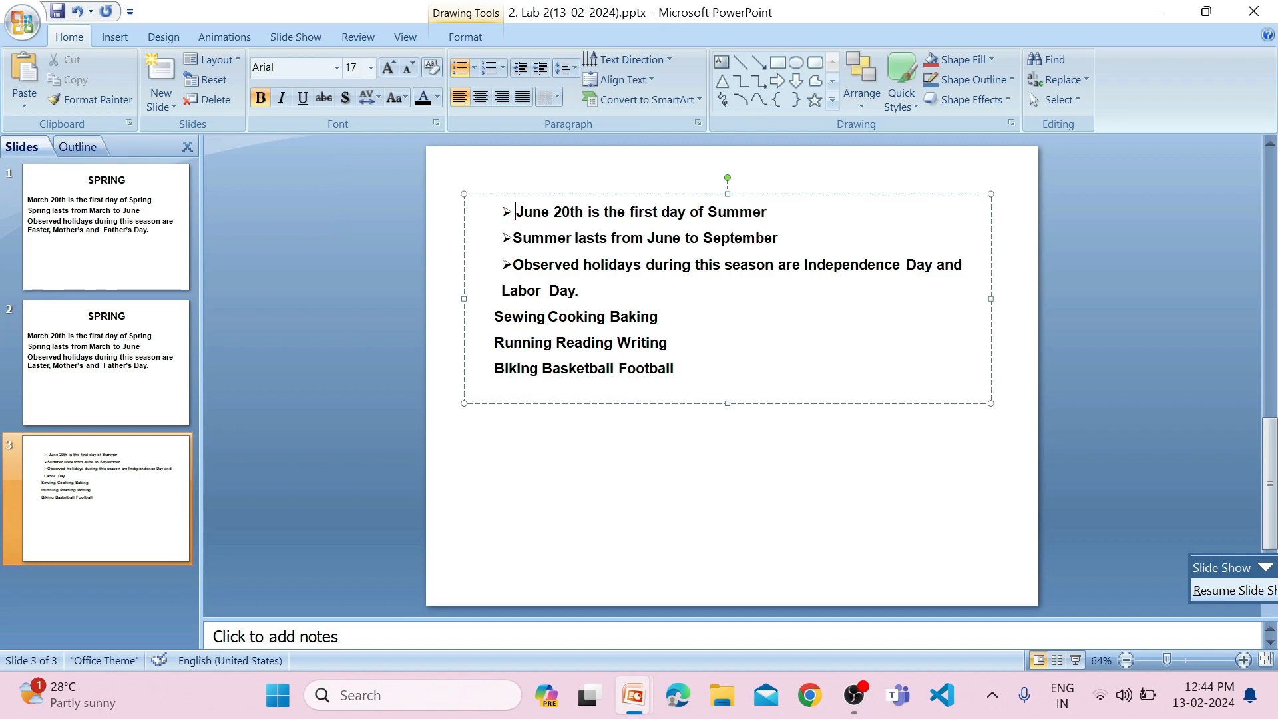
click(513, 239)
click(512, 264)
click(501, 290)
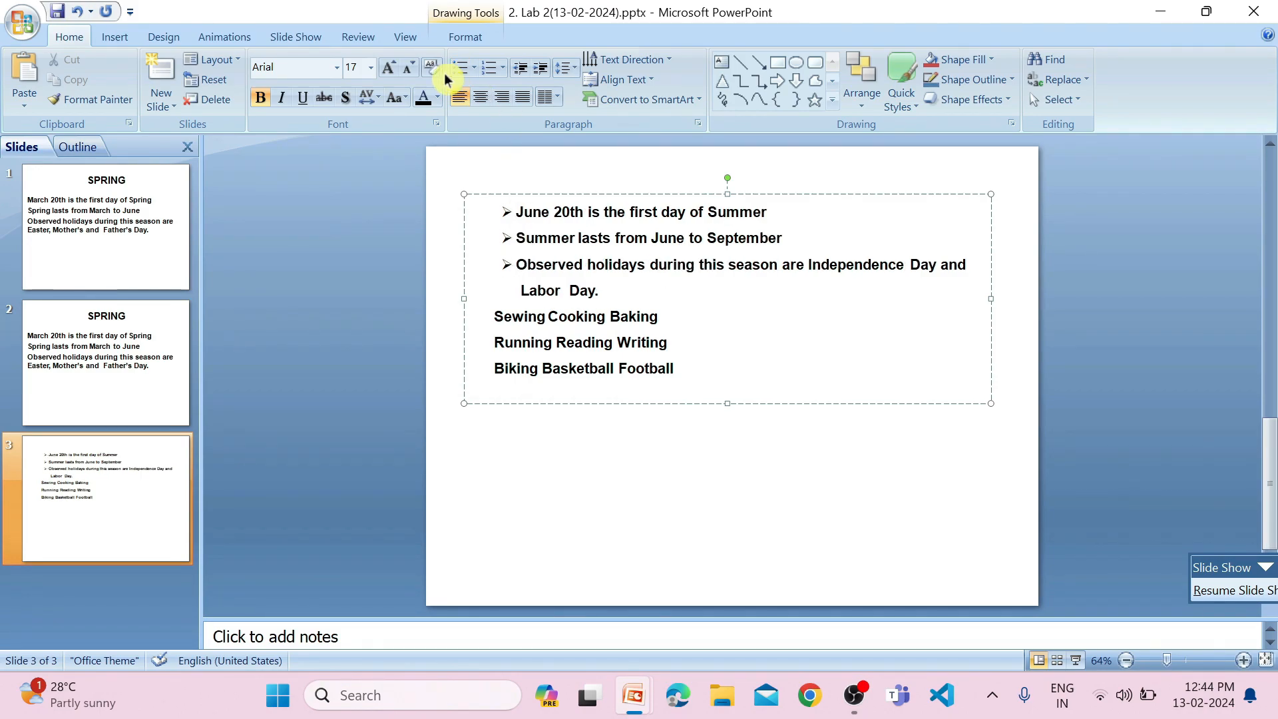
Number the three activity lines, from "Sewing Cooking Baking" to "Biking Basketball Football", in the 1) 2) 3) style.
drag(677, 368, 494, 316)
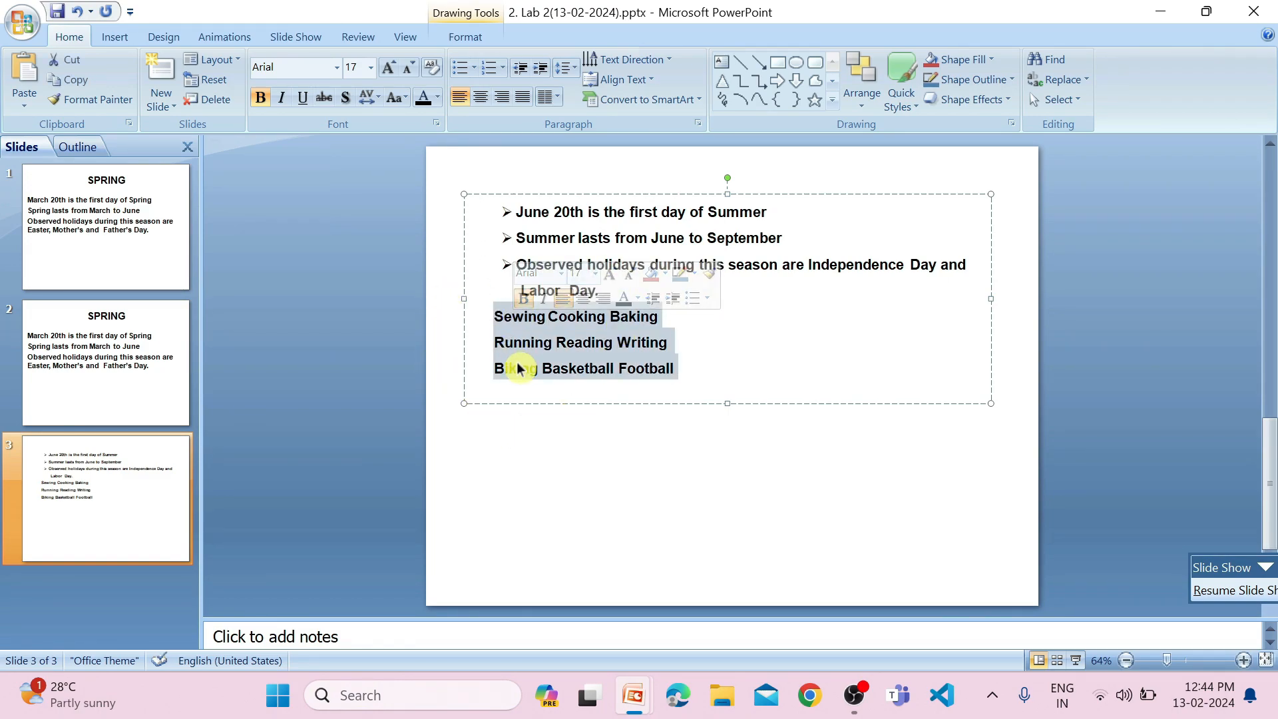
click(501, 69)
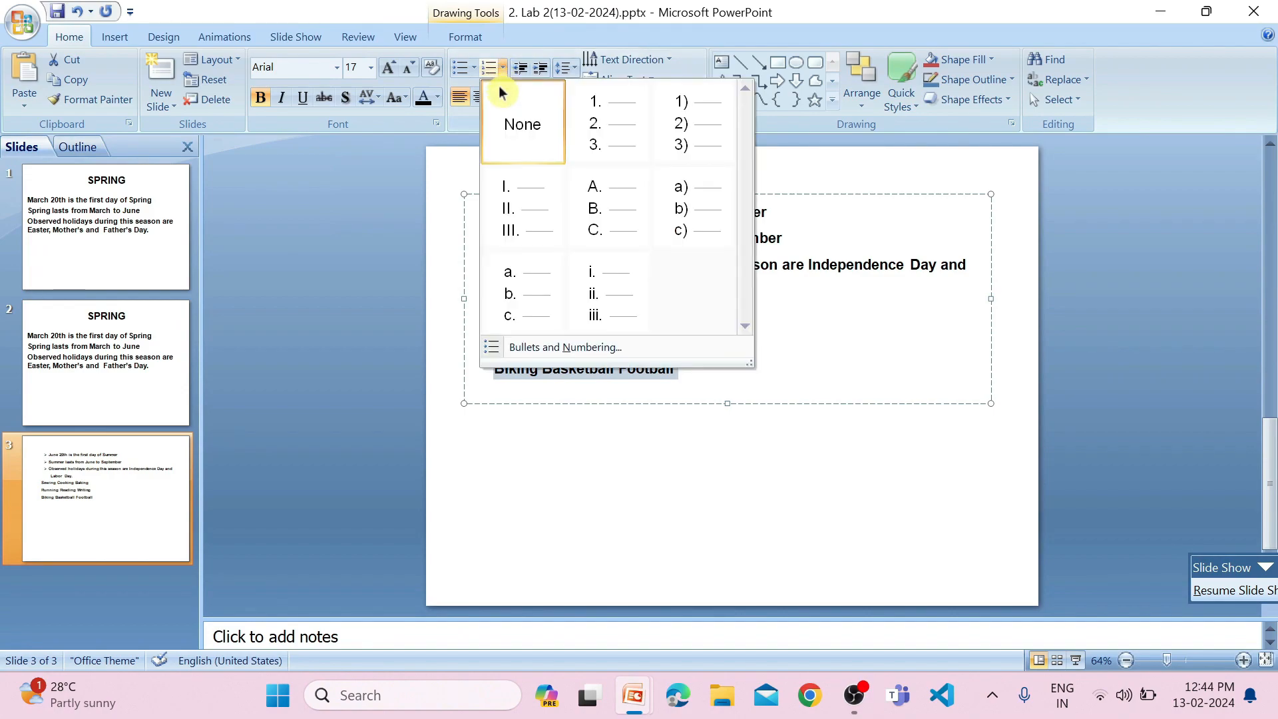
click(697, 135)
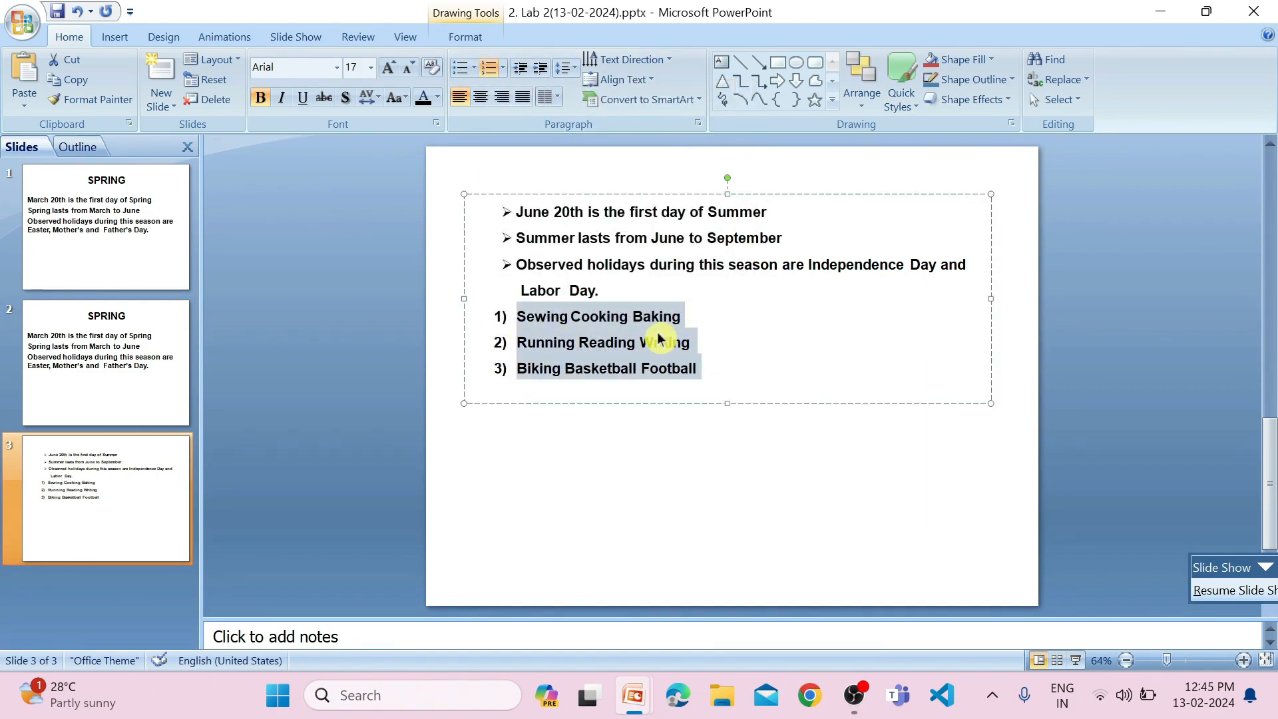
Set the font size of the three numbered activity lines to 20.
click(366, 68)
text(20)
key(Return)
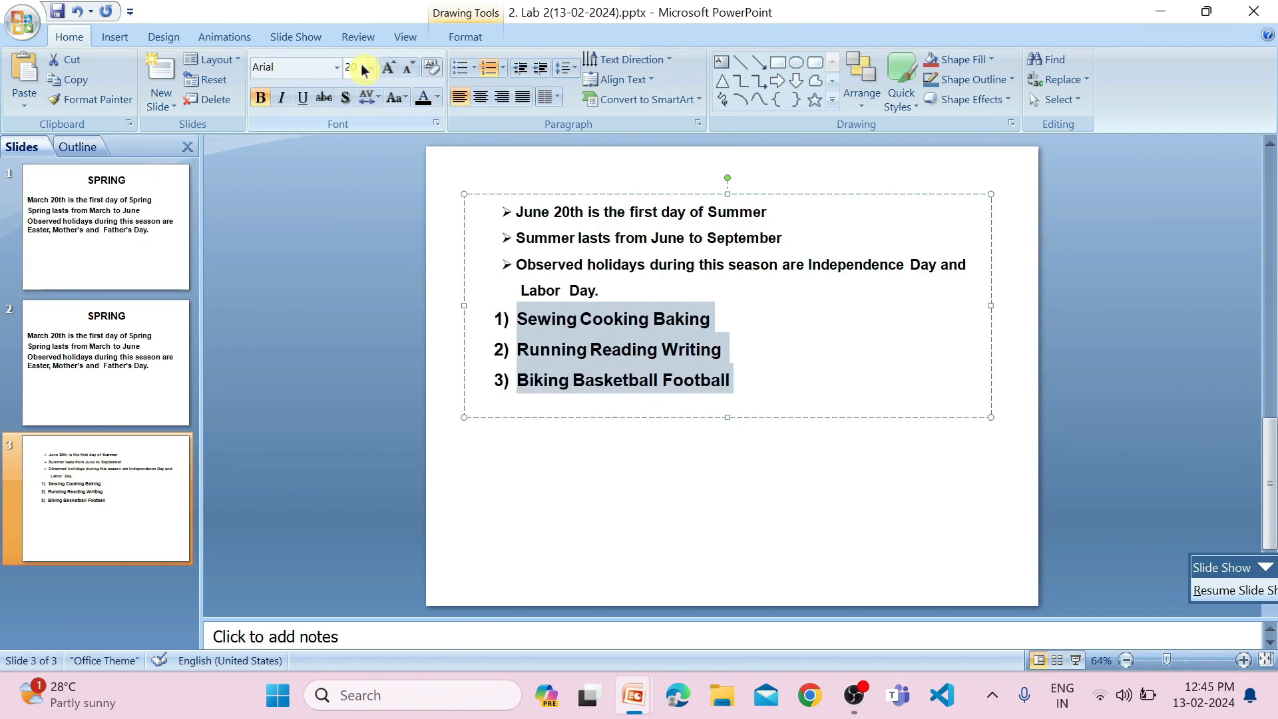
Set the font size of all text in the slide 3 text box to 25.
click(672, 311)
key(ctrl+a)
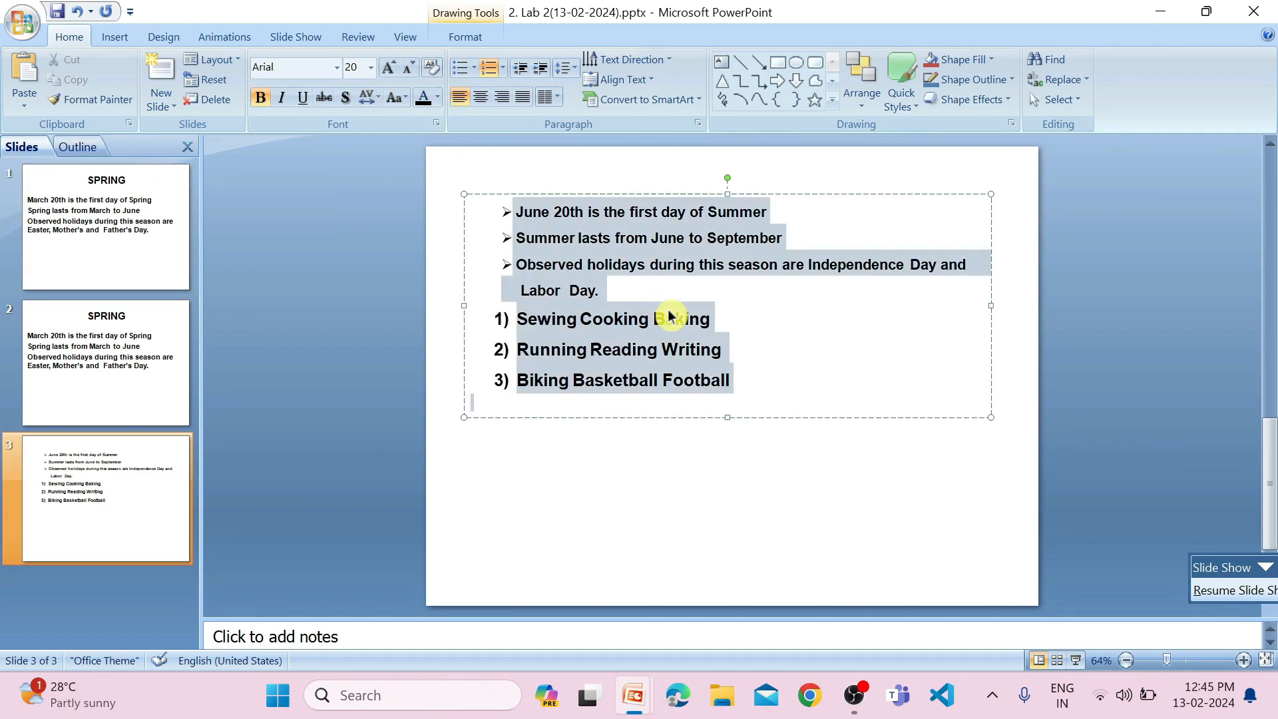
click(365, 68)
text(25)
key(Return)
Join "Labor Day." onto the line ending in "Independence Day and".
click(542, 411)
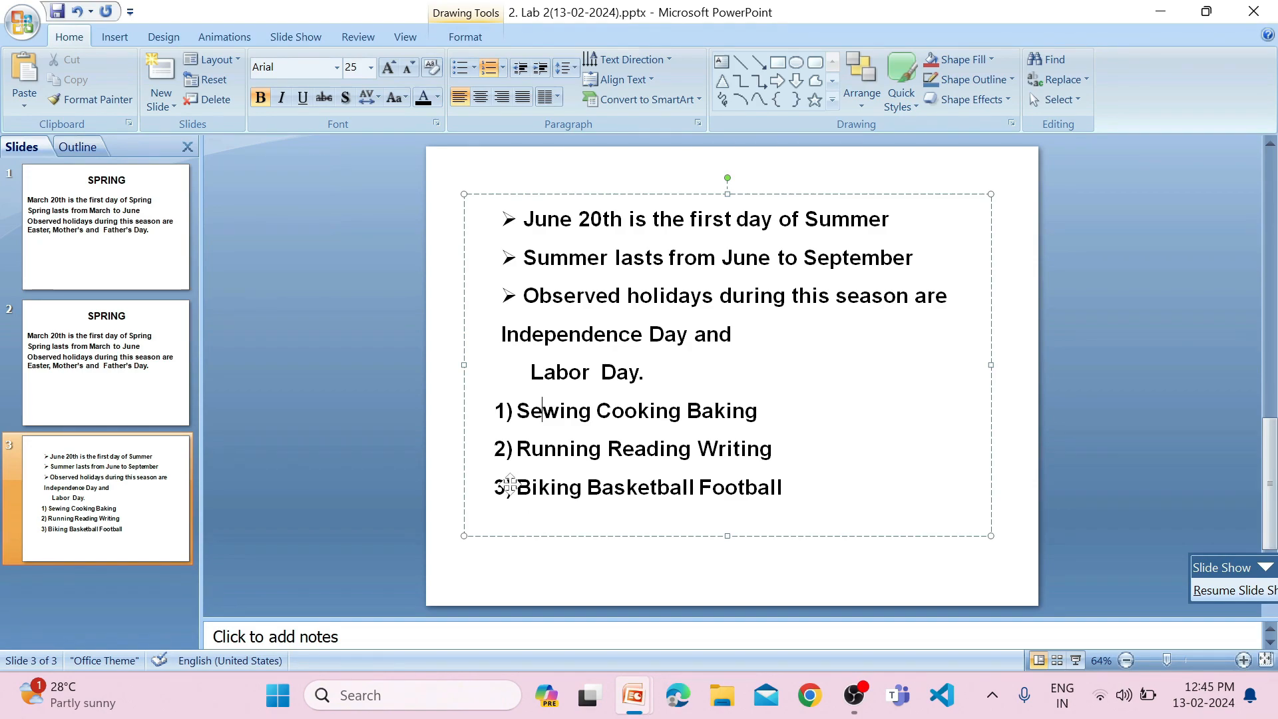
key(BackSpace)
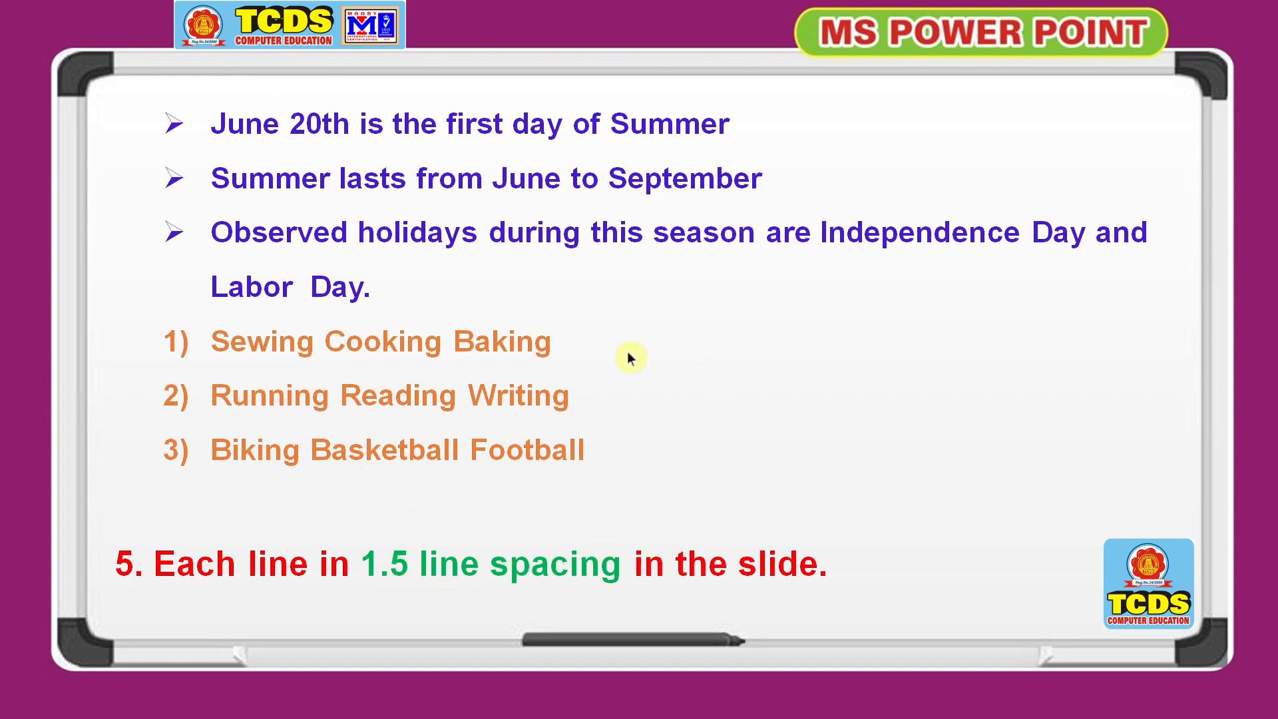
Return to the editing window from the slide show and apply 1.5 line spacing to all bulleted and numbered lines.
key(alt+Tab)
click(657, 497)
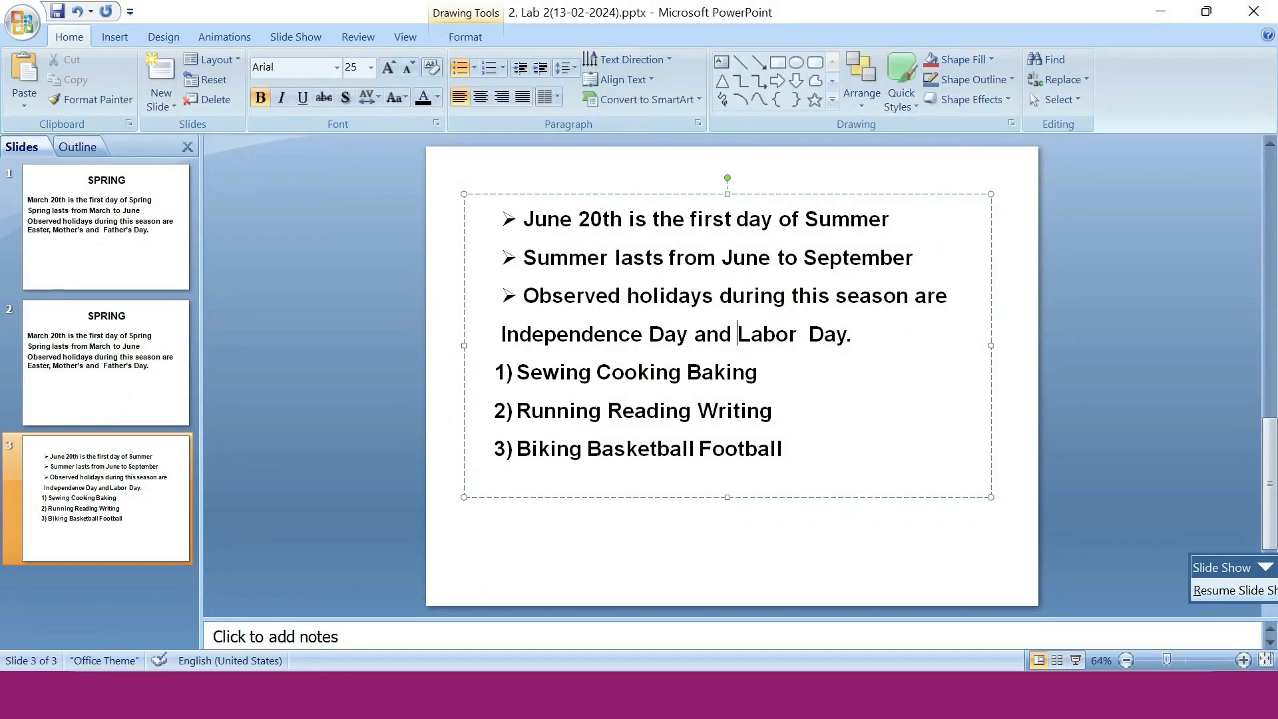
drag(787, 452, 532, 222)
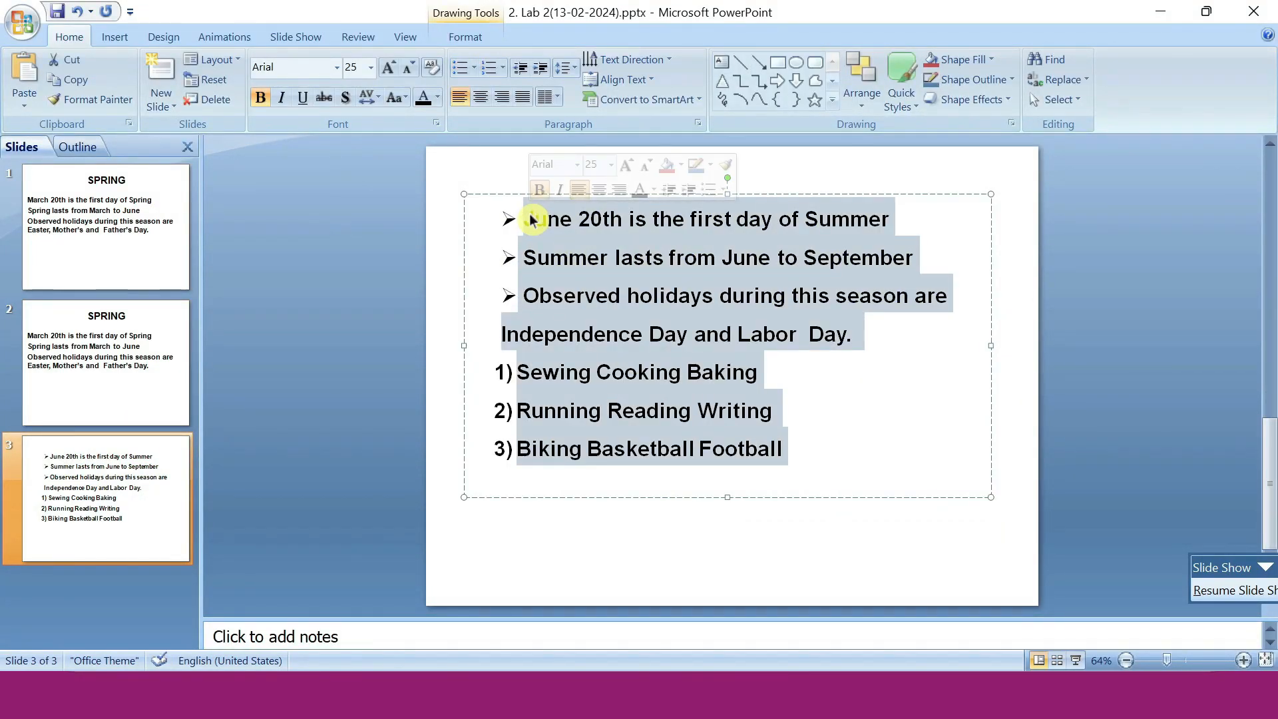
click(569, 71)
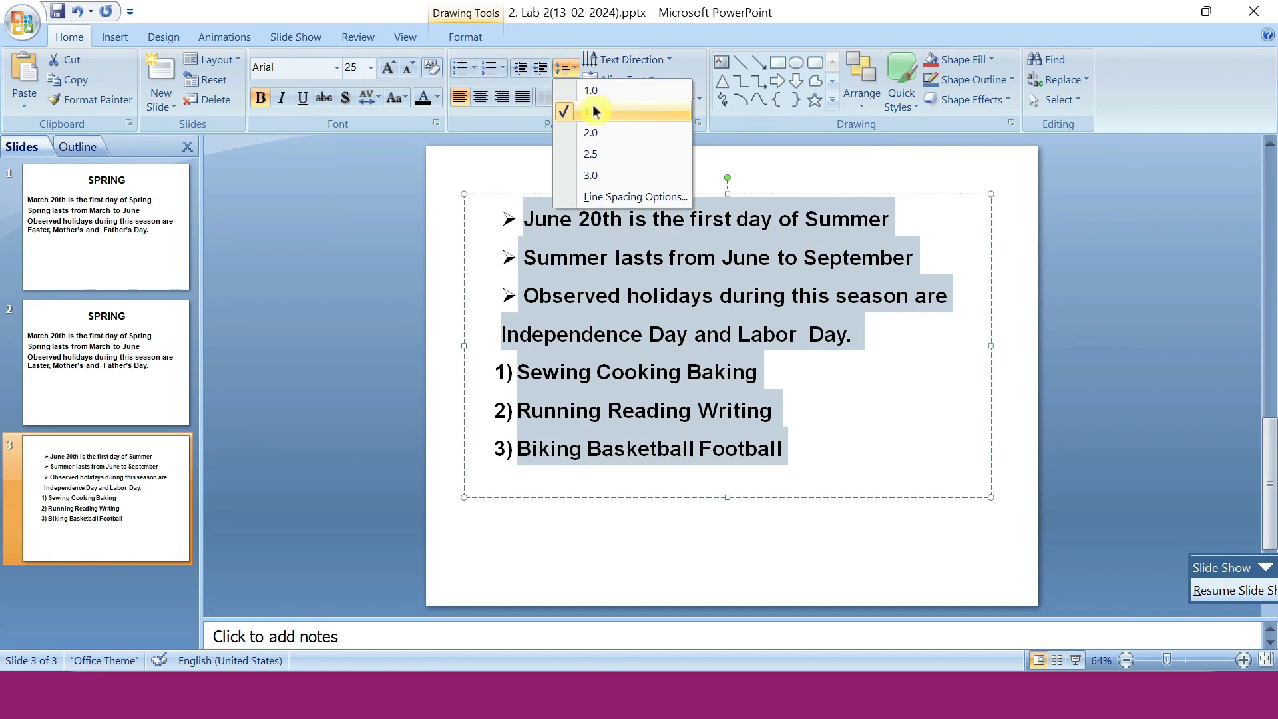
click(592, 111)
click(578, 71)
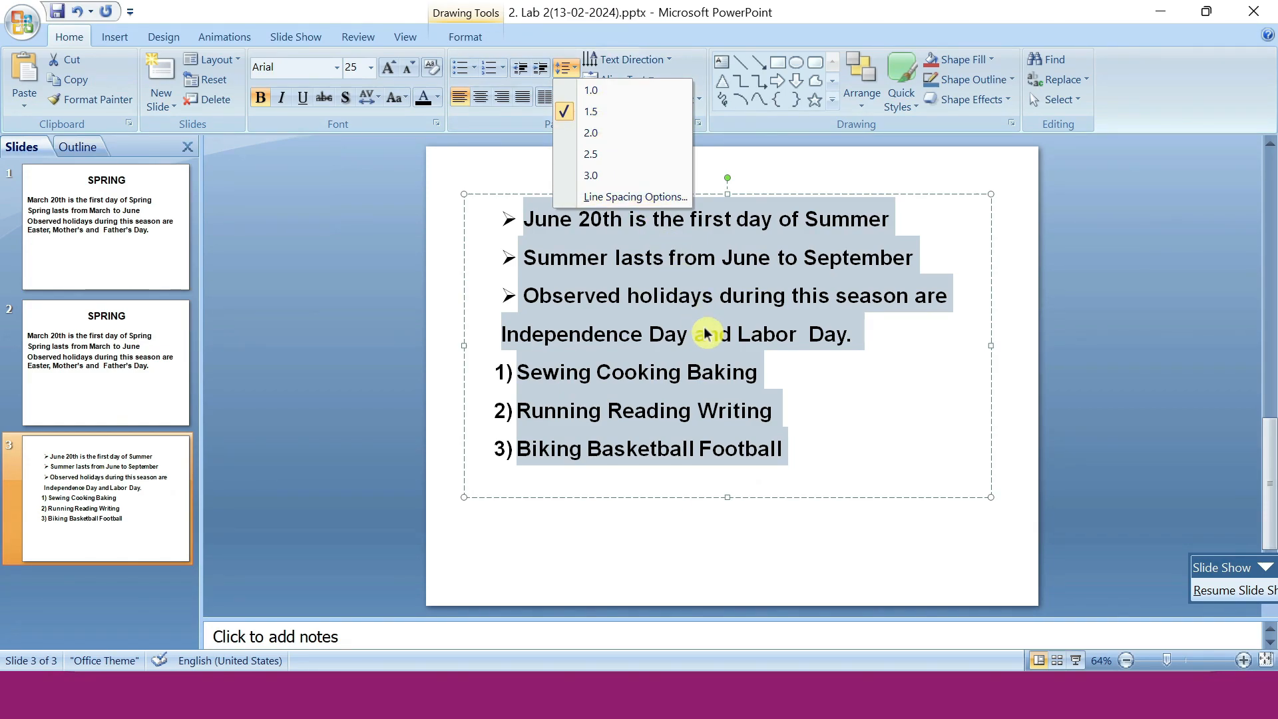
click(727, 377)
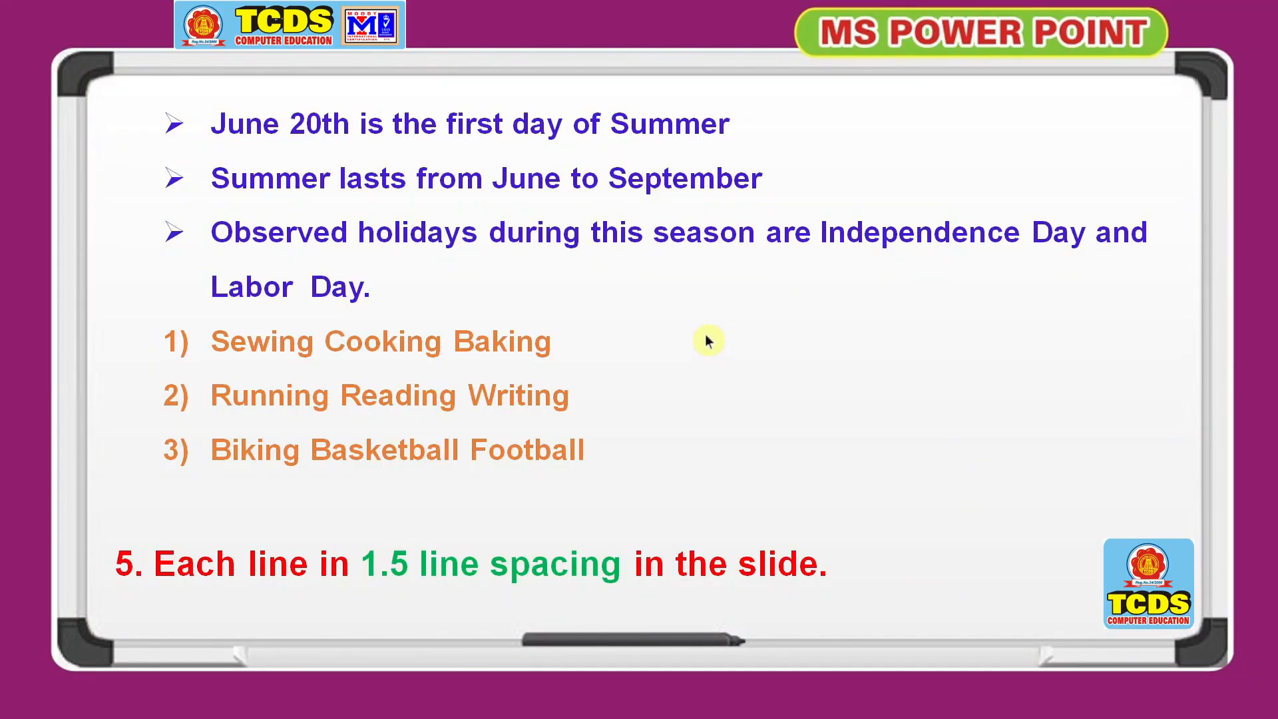
Consult exercise 6 in the slide show and set the font size of all bulleted and numbered lines on slide 3 to 15.
click(709, 341)
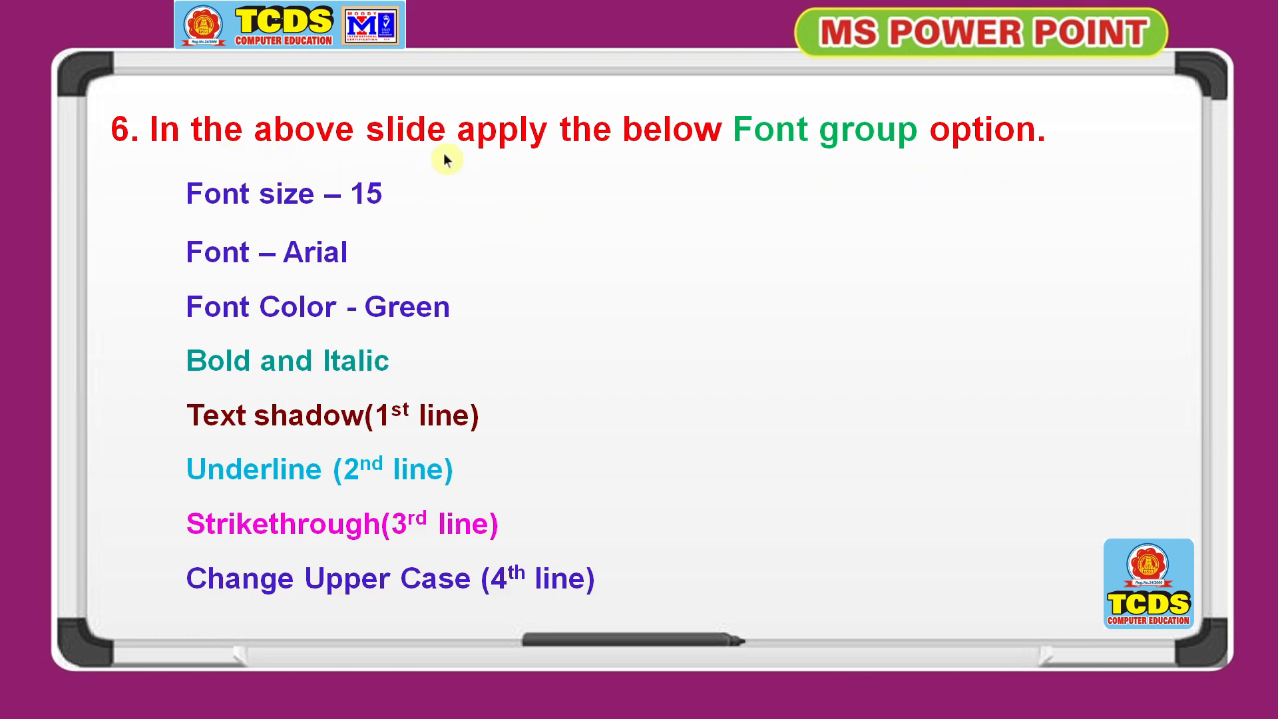
key(Left)
key(Left)
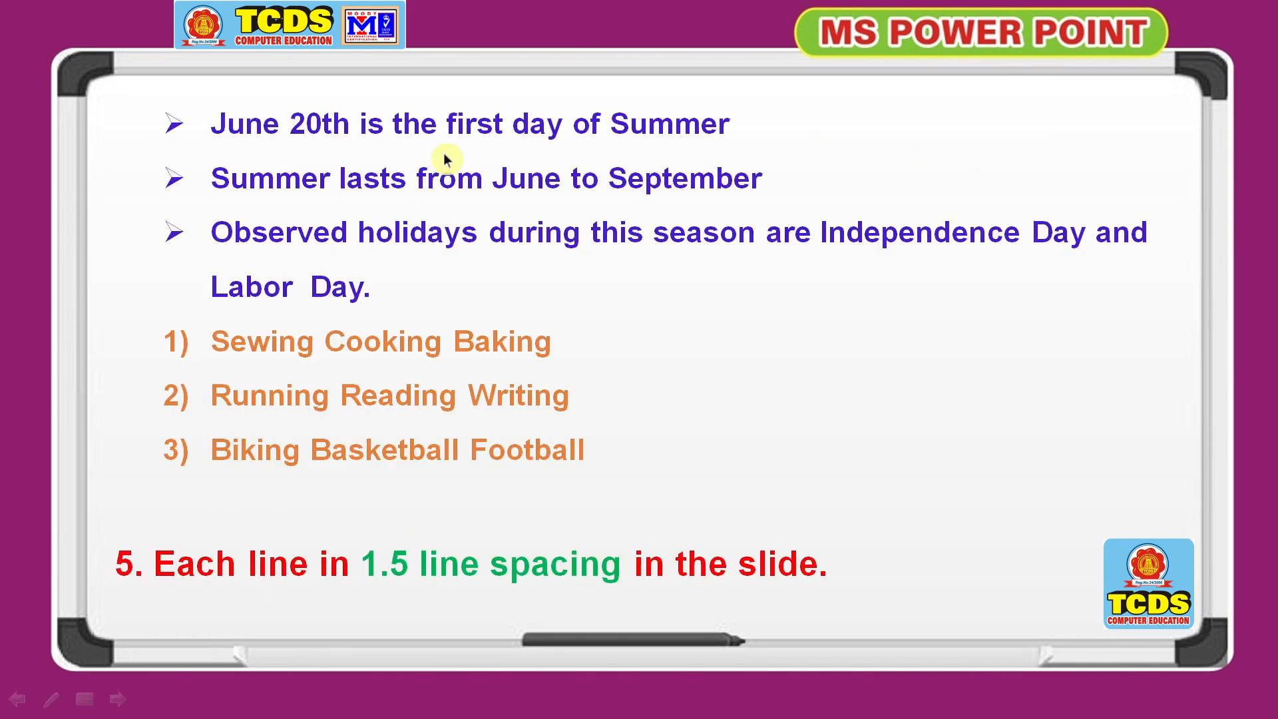
key(Right)
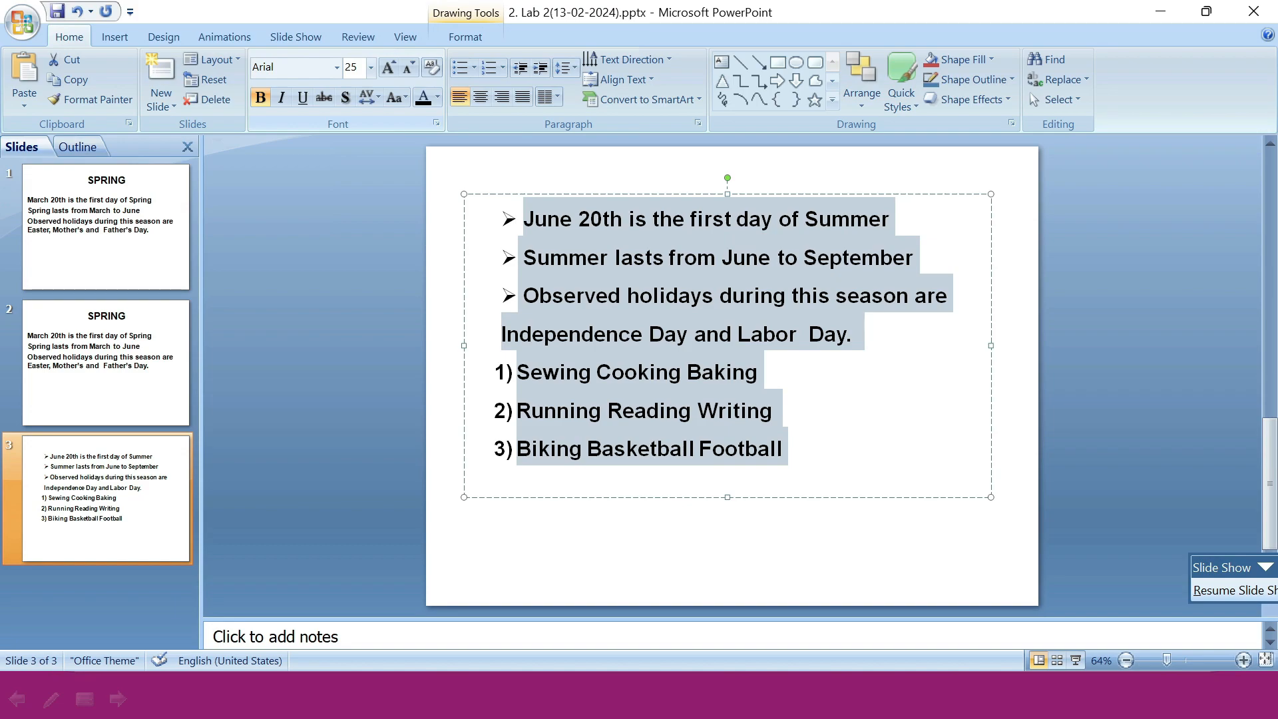
click(343, 68)
text(1)
key(Return)
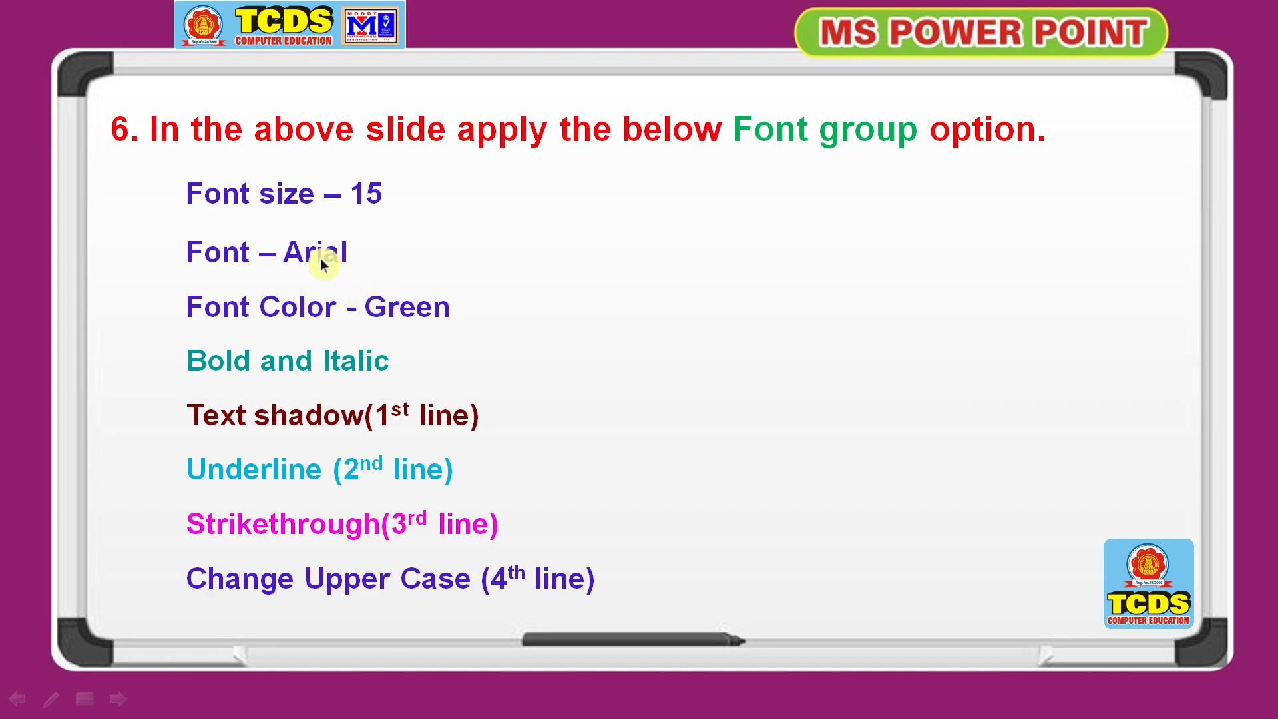
Return to the editing window from the slide show and apply the Arial font to the slide 3 text.
key(alt+Tab)
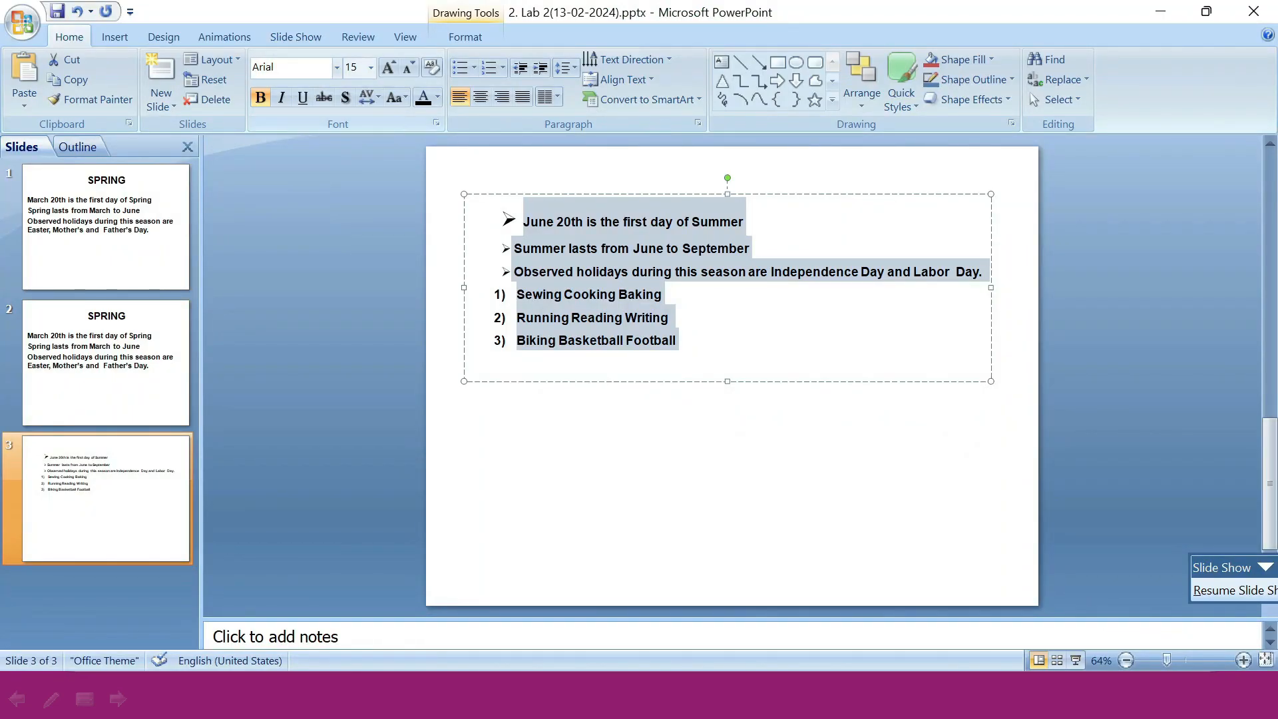
click(319, 67)
text(Ar)
key(Return)
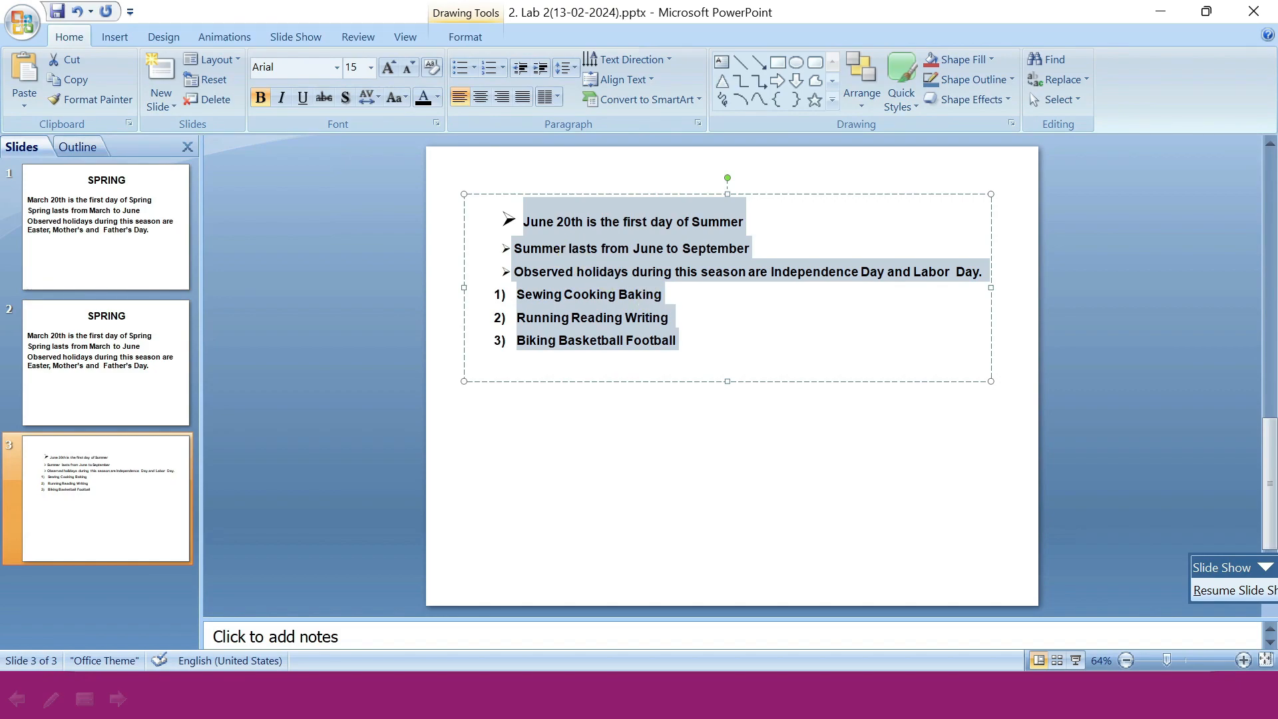
click(686, 345)
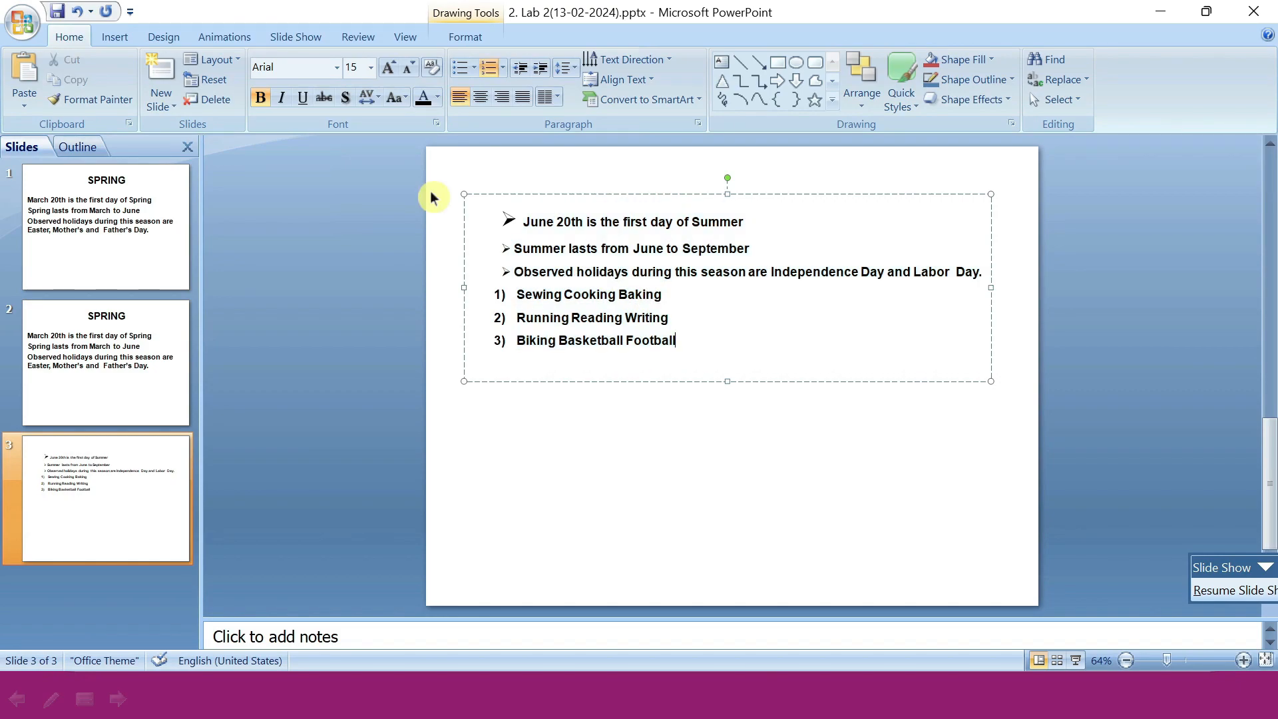
click(337, 67)
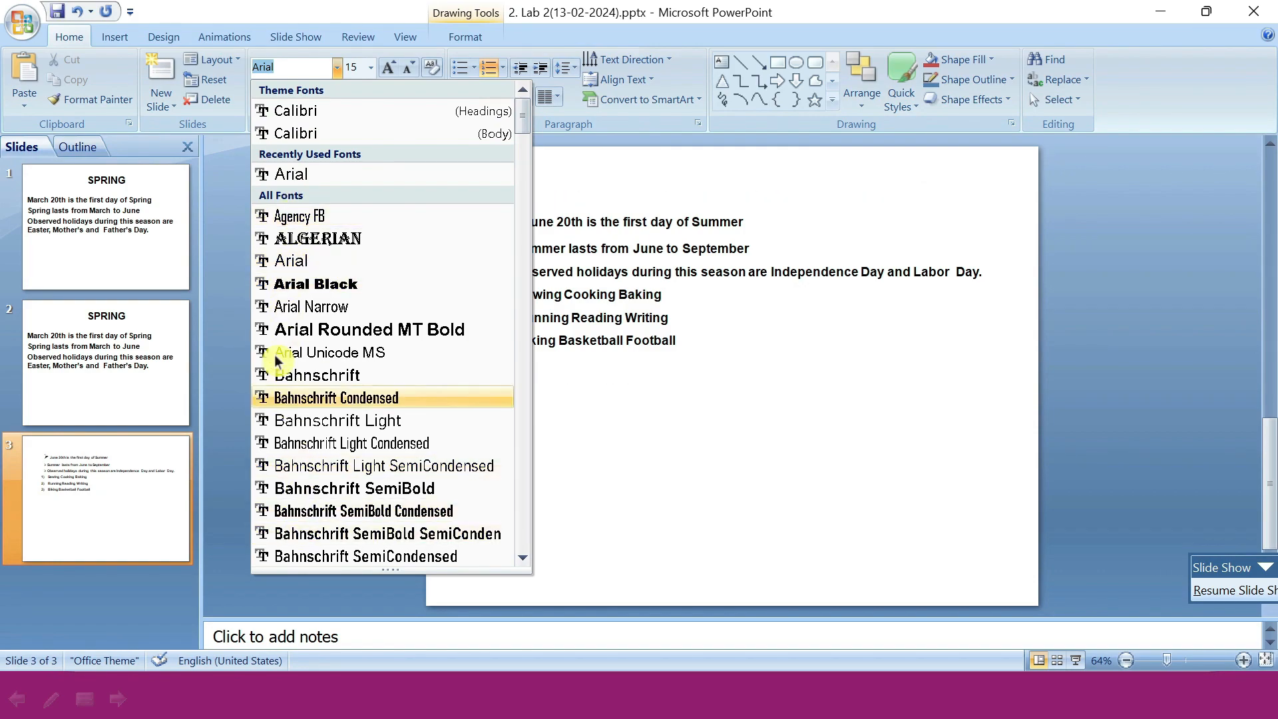
click(344, 269)
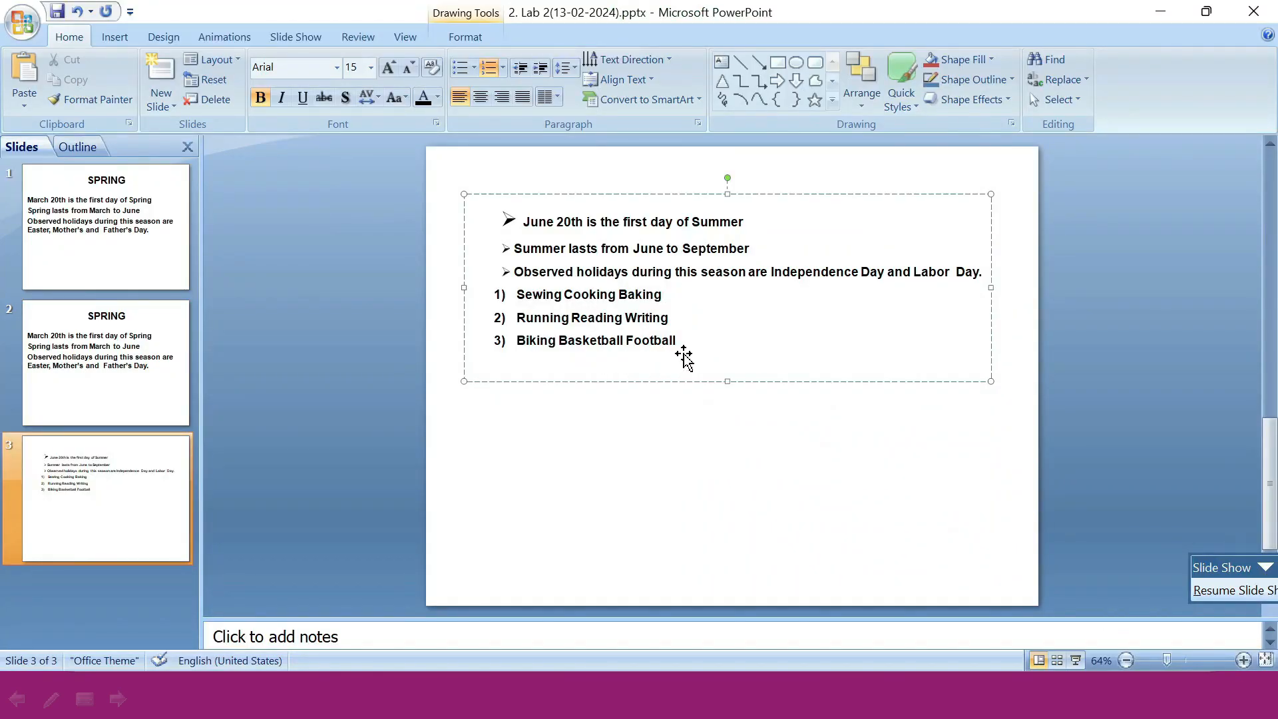
Set the font color of all bulleted and numbered lines on slide 3 to the standard Green.
drag(678, 341, 521, 222)
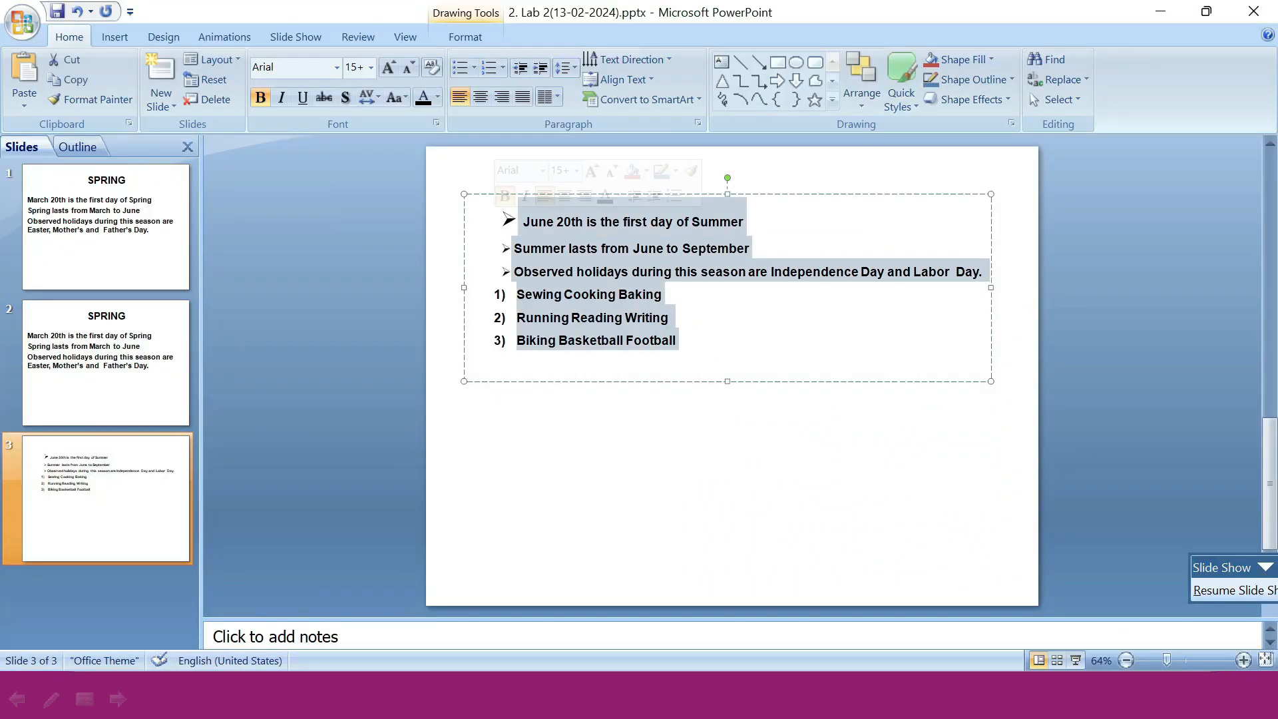
click(437, 97)
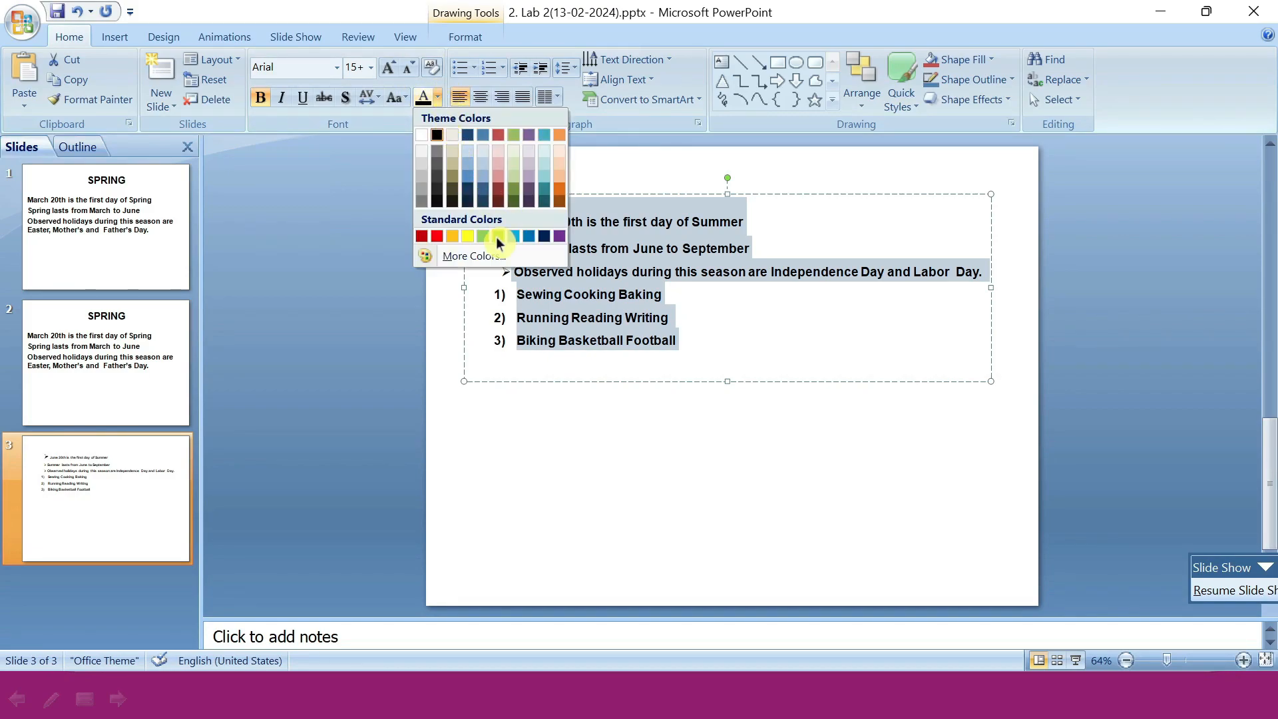
click(490, 238)
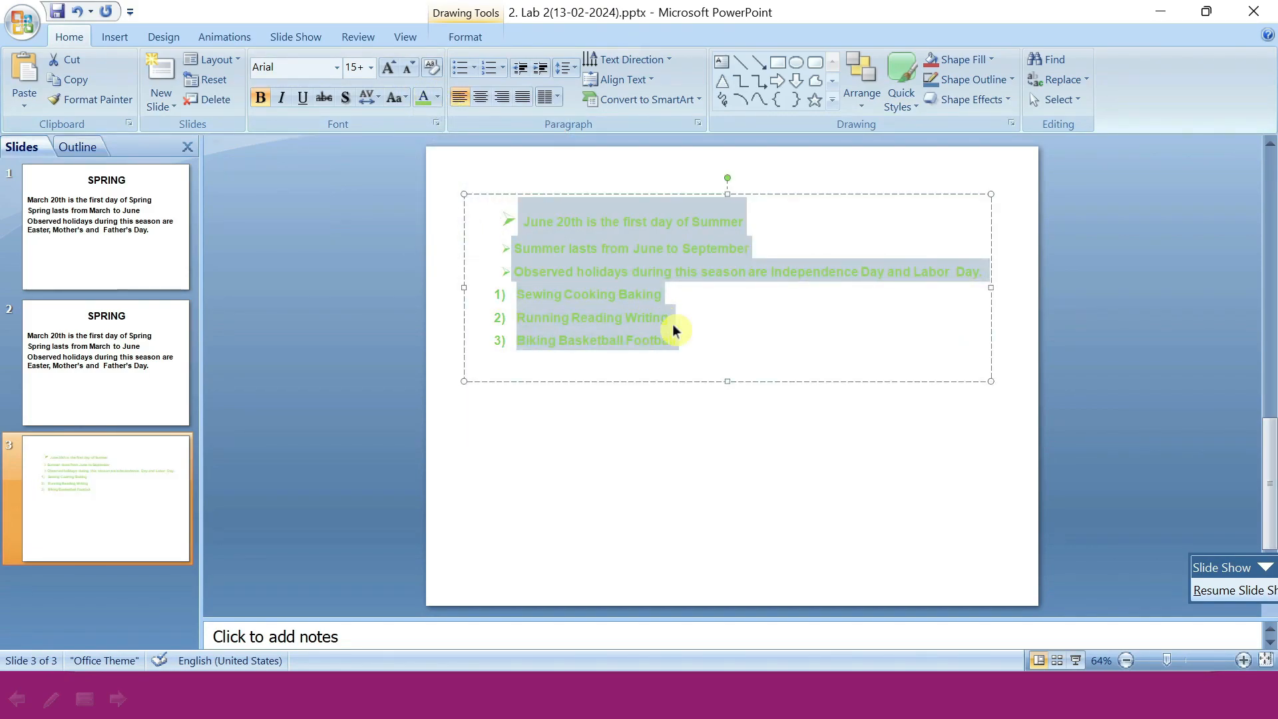
click(437, 97)
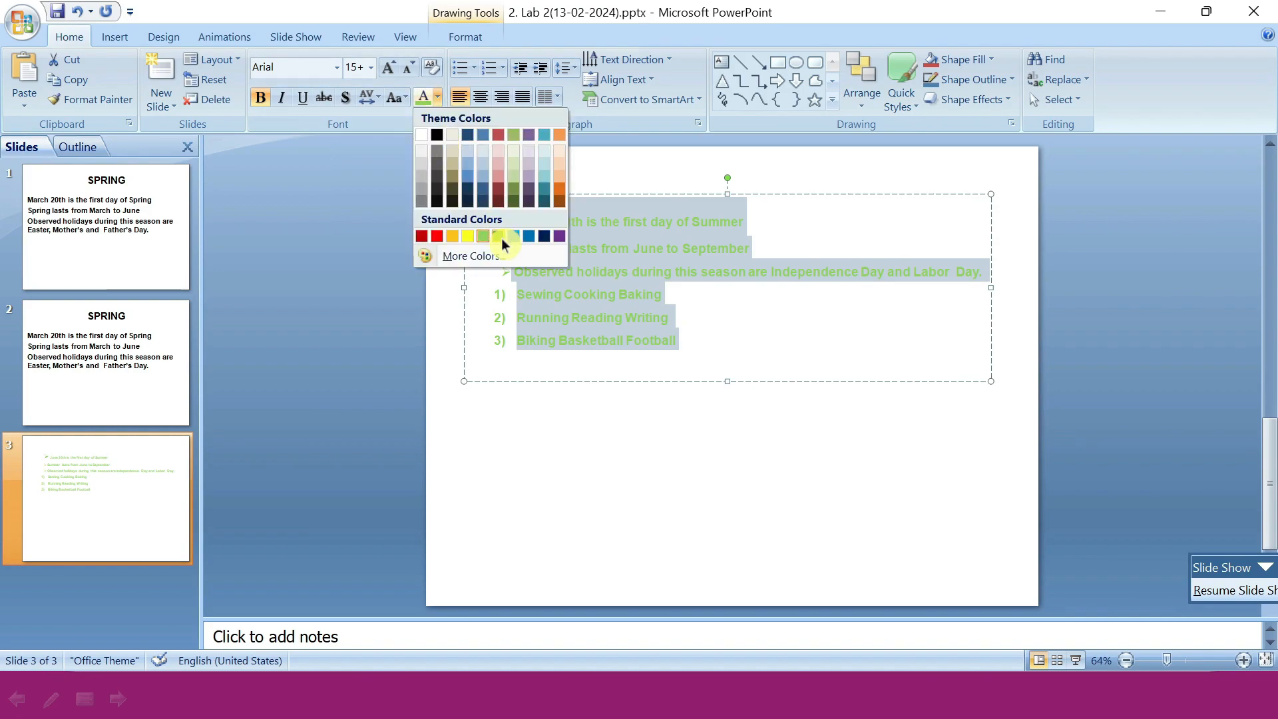
click(504, 238)
click(700, 381)
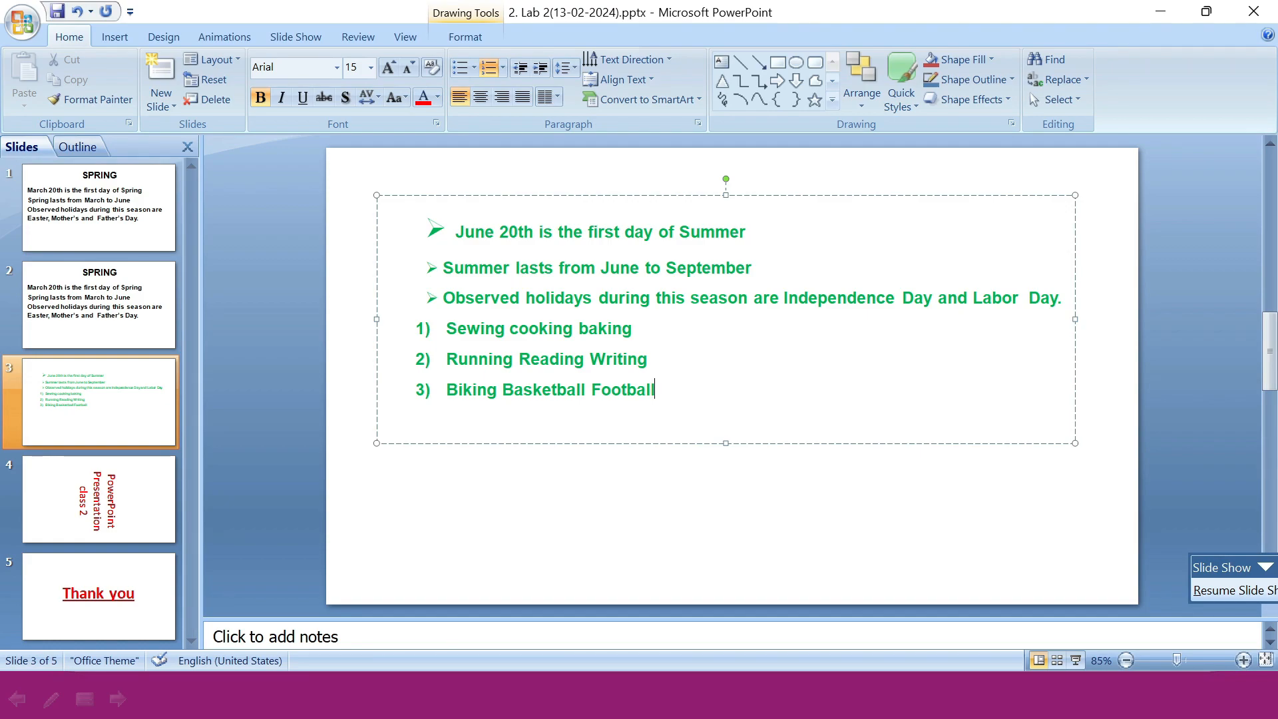
Italicize all bulleted and numbered lines on slide 3.
key(ctrl+shift+Up)
key(ctrl+shift+Up)
key(ctrl+shift+Up)
key(ctrl+shift+Up)
key(ctrl+shift+Up)
key(ctrl+shift+Up)
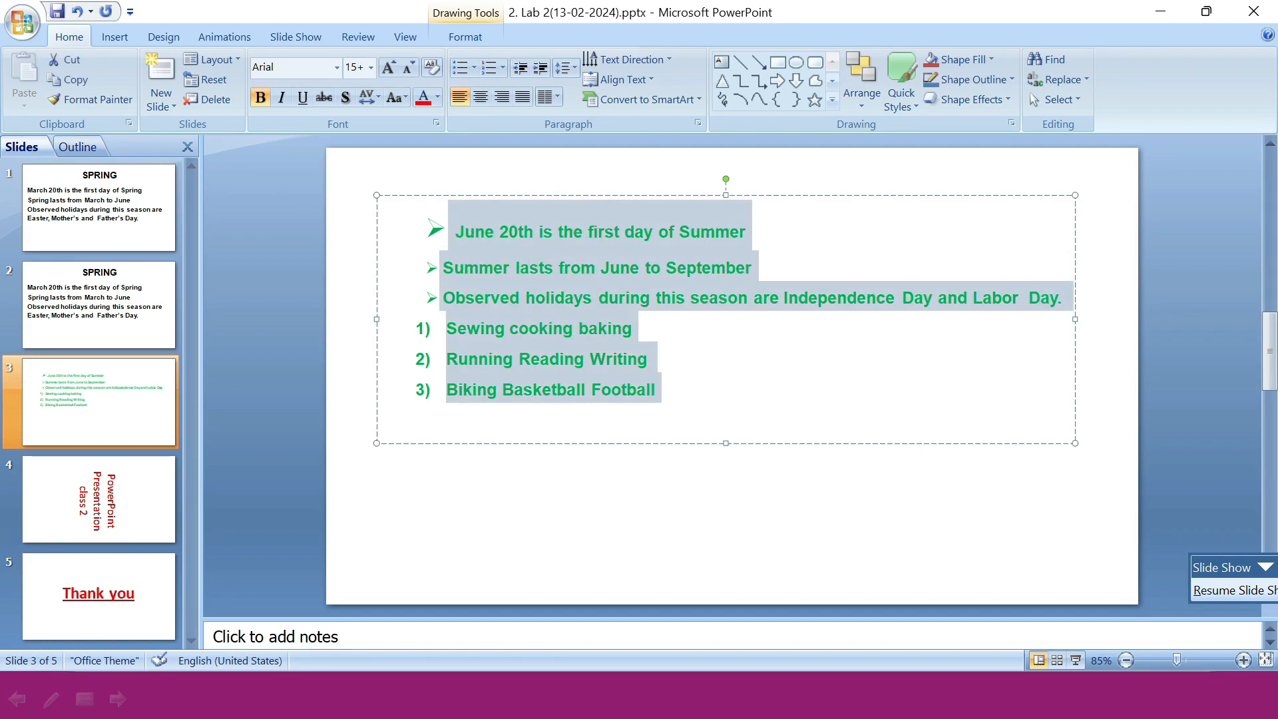
click(286, 104)
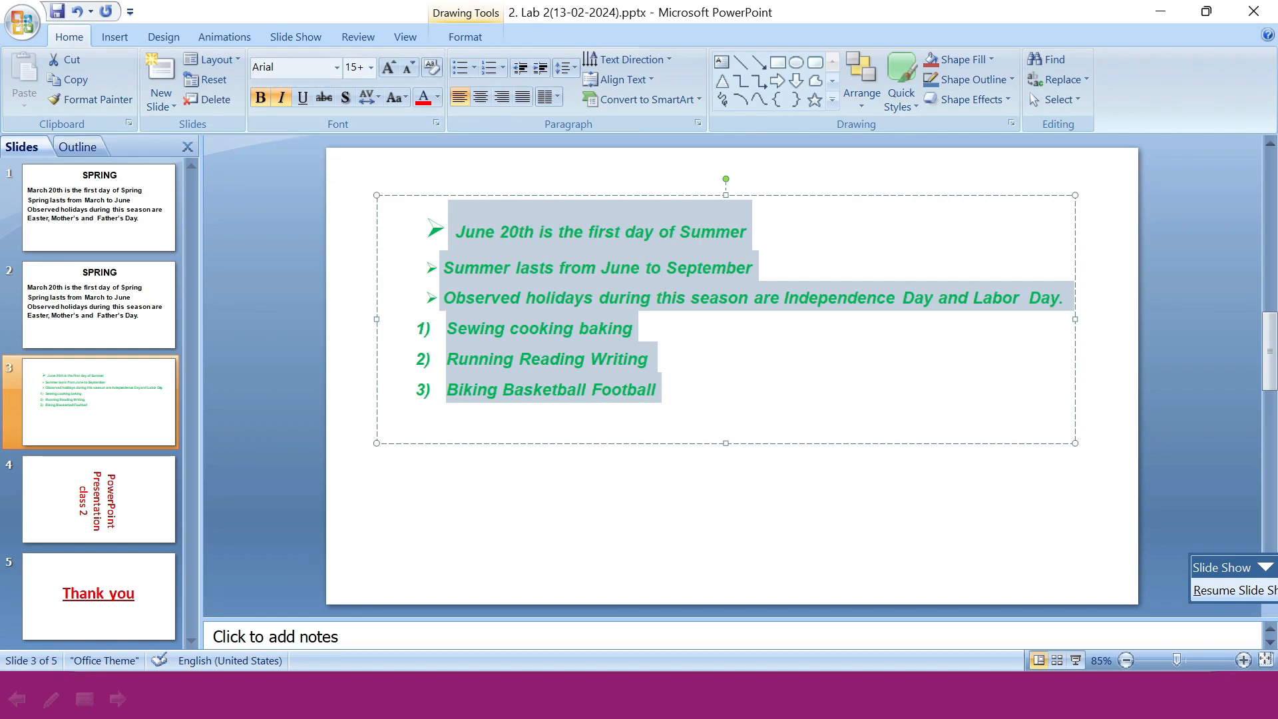
click(592, 325)
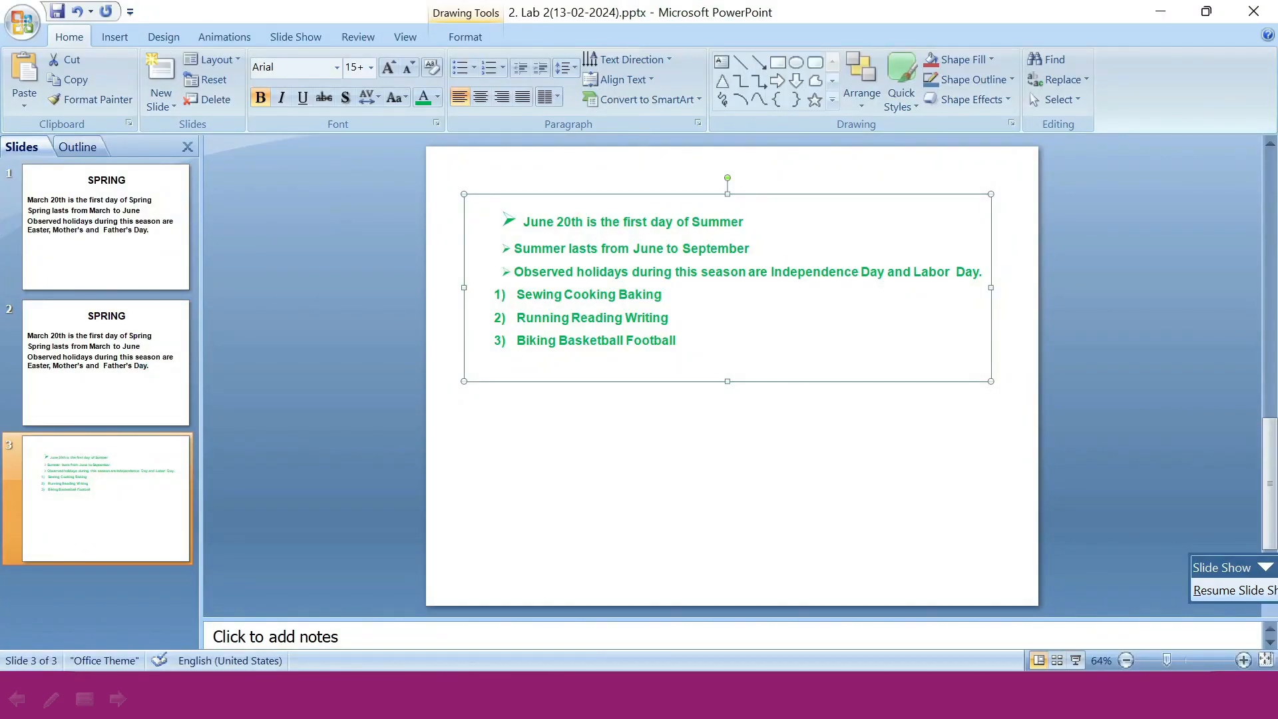
Apply a text shadow to the first line of slide 3 and underline the second line.
drag(745, 223, 526, 226)
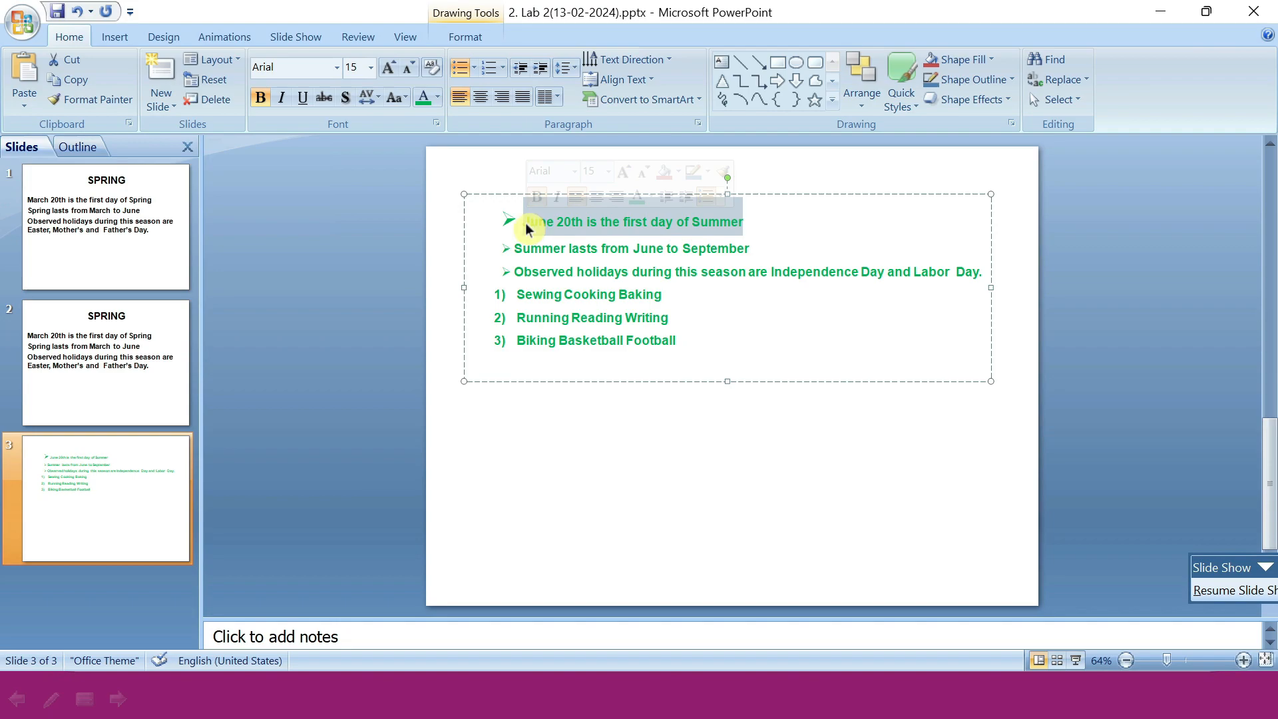
click(345, 99)
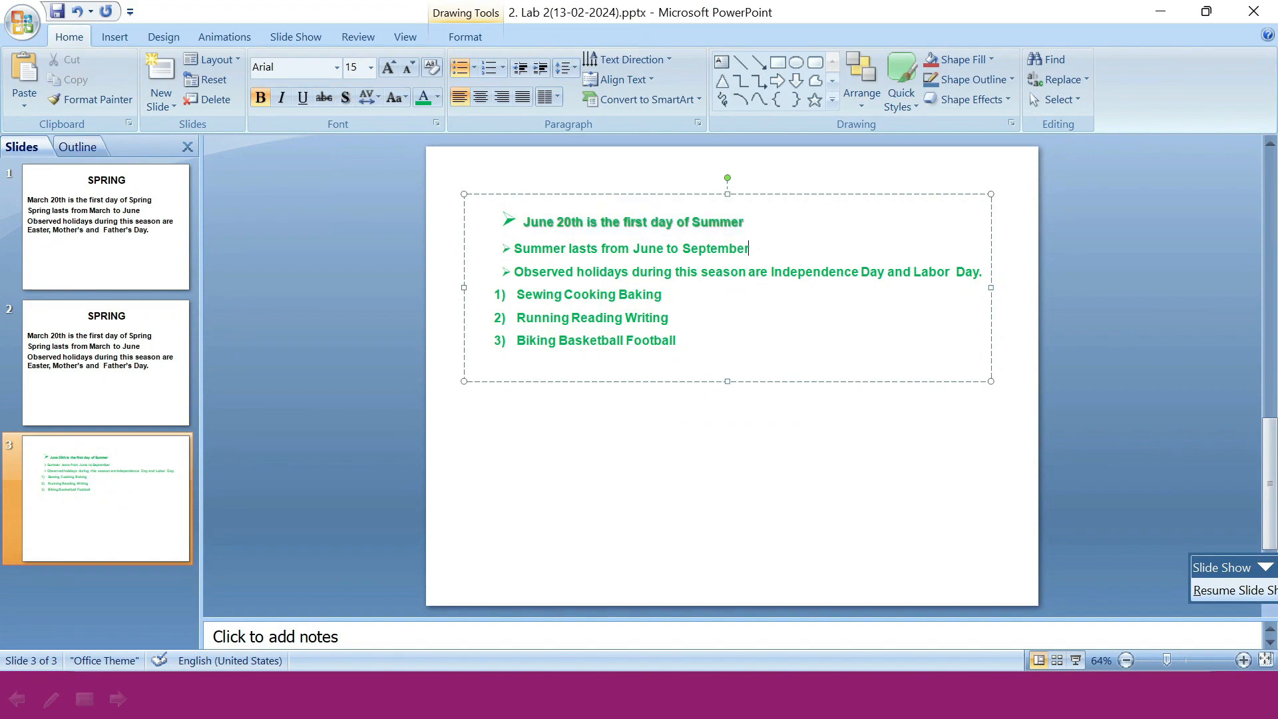
drag(749, 249, 514, 249)
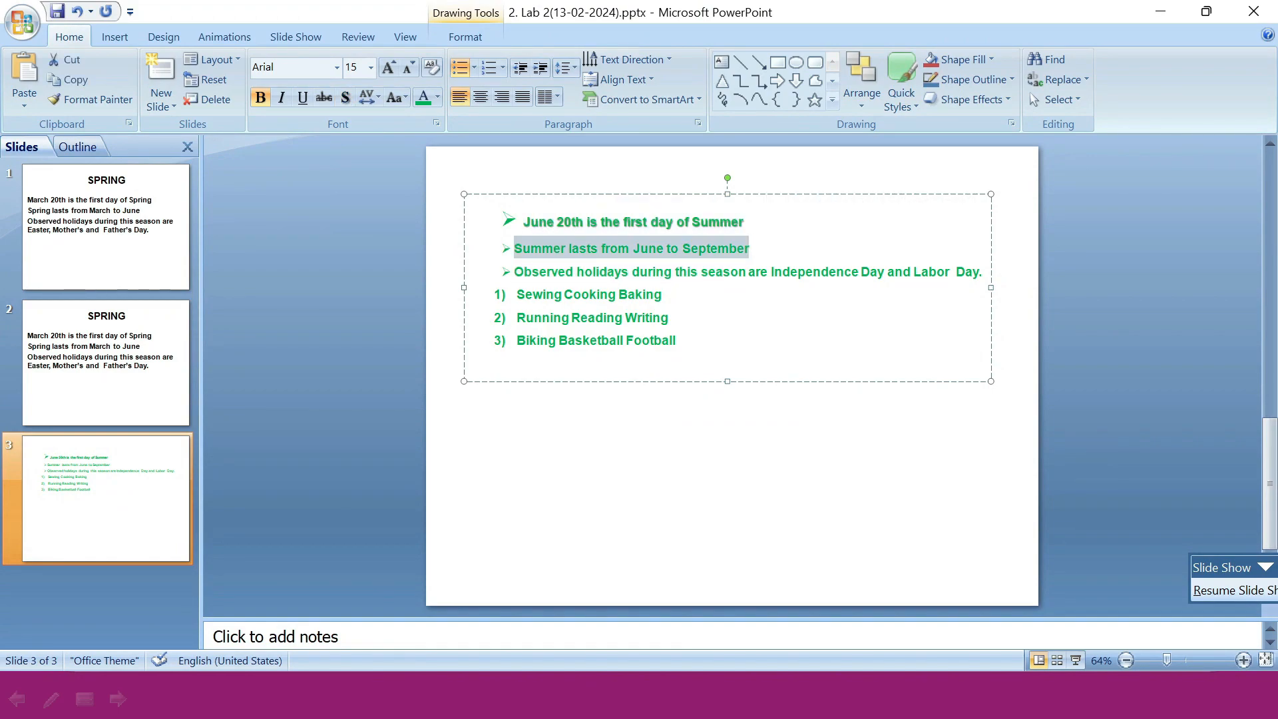
click(303, 98)
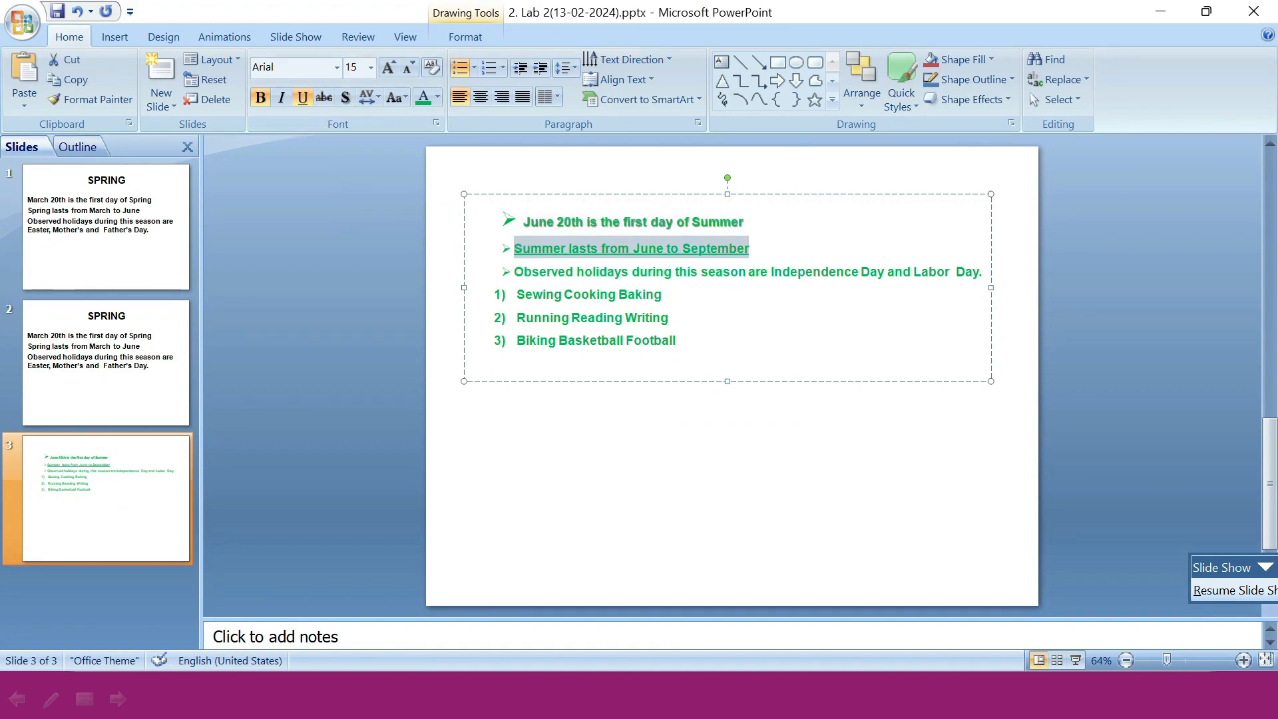
click(672, 317)
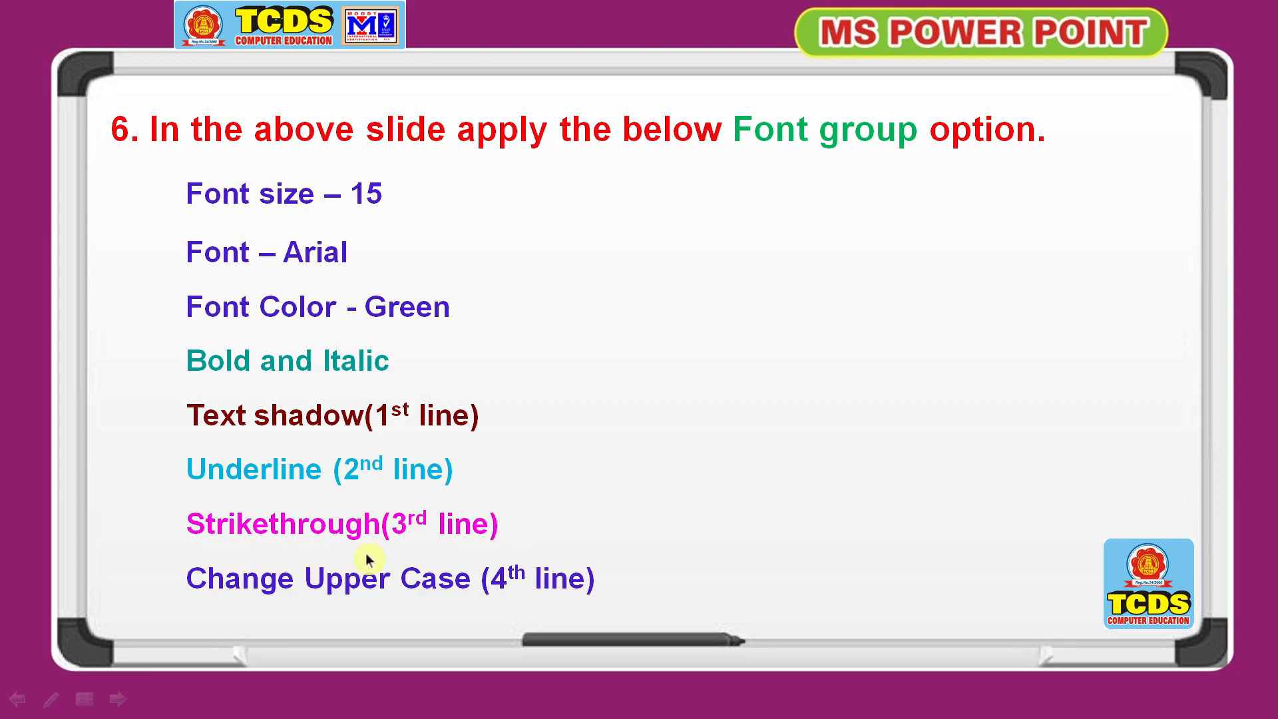
Return to the editing window from the slide show and strike through the third line, "Observed holidays during this season are Independence Day and Labor Day.".
key(alt+Tab)
key(Tab)
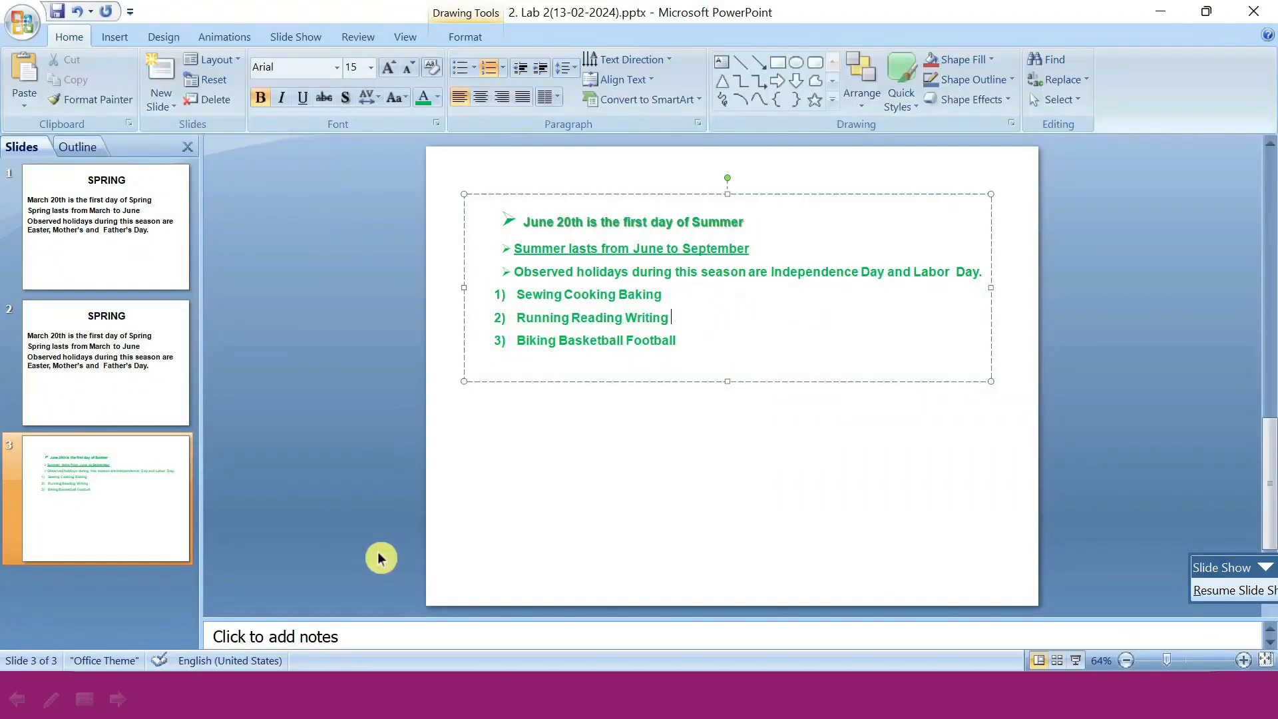
drag(984, 272, 524, 276)
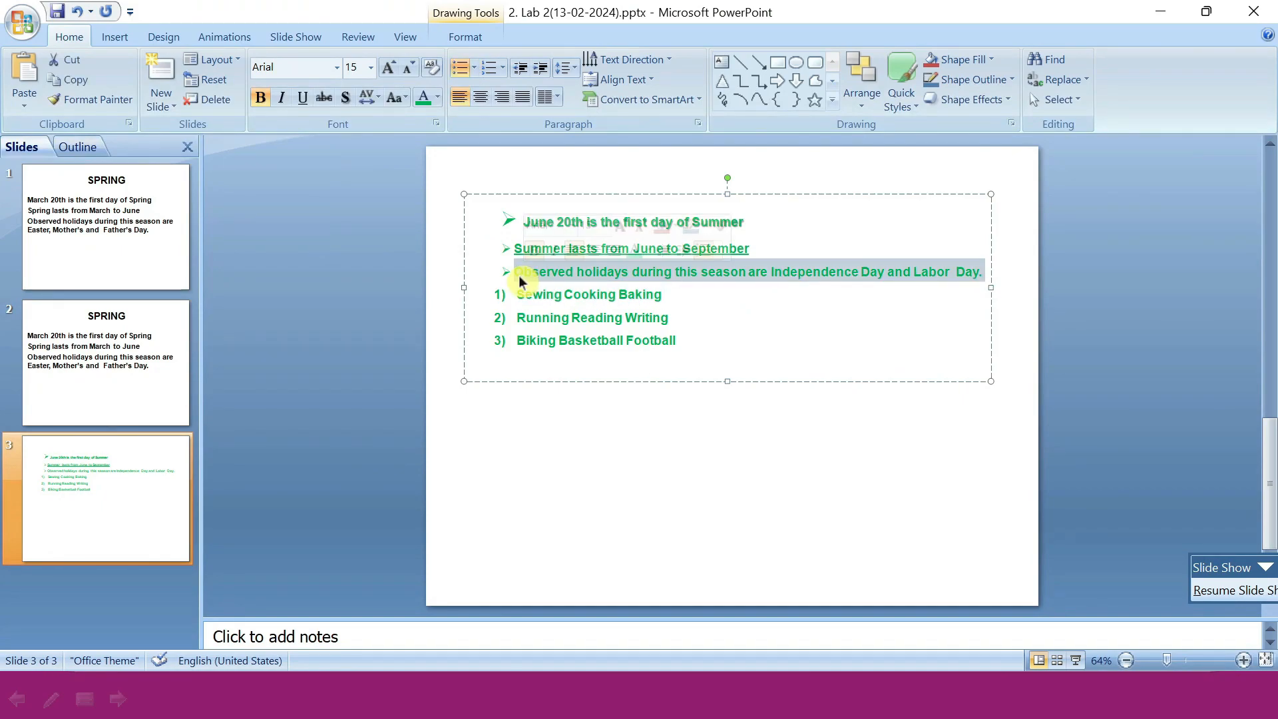
click(324, 97)
drag(553, 276, 739, 293)
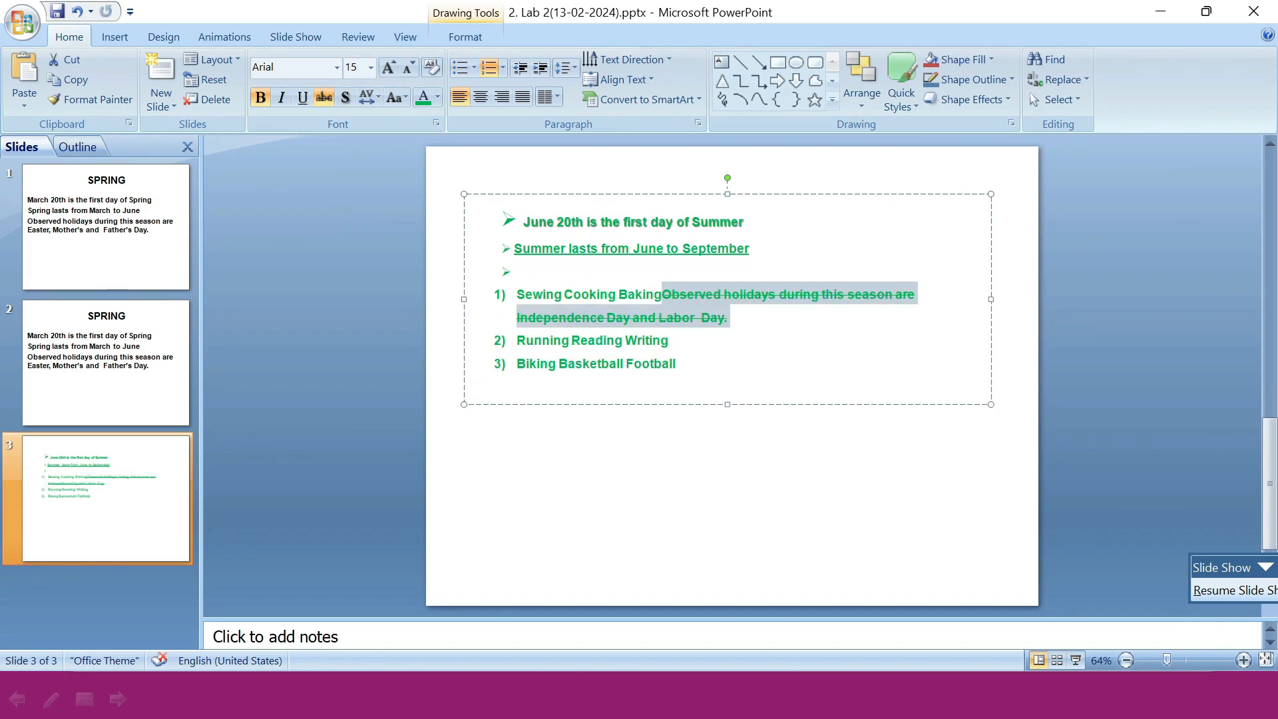
key(ctrl+z)
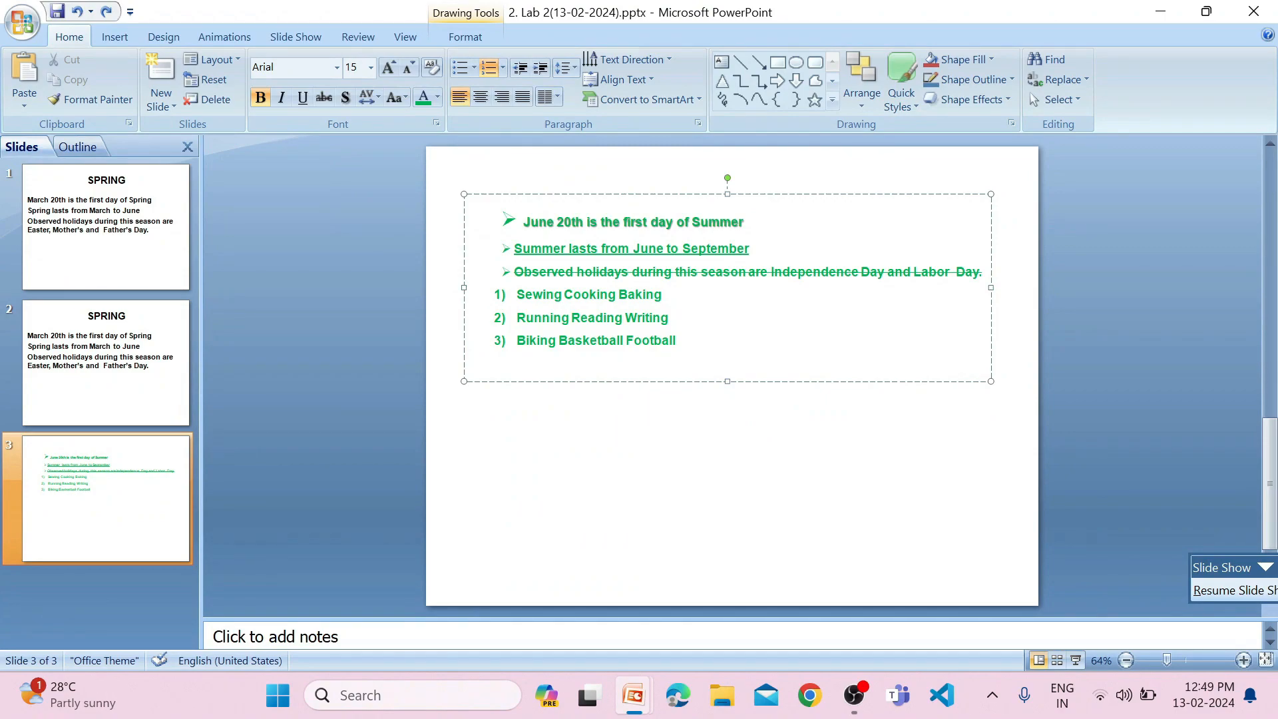
Change the fourth line, "Sewing Cooking Baking", to uppercase and save the presentation.
key(shift+End)
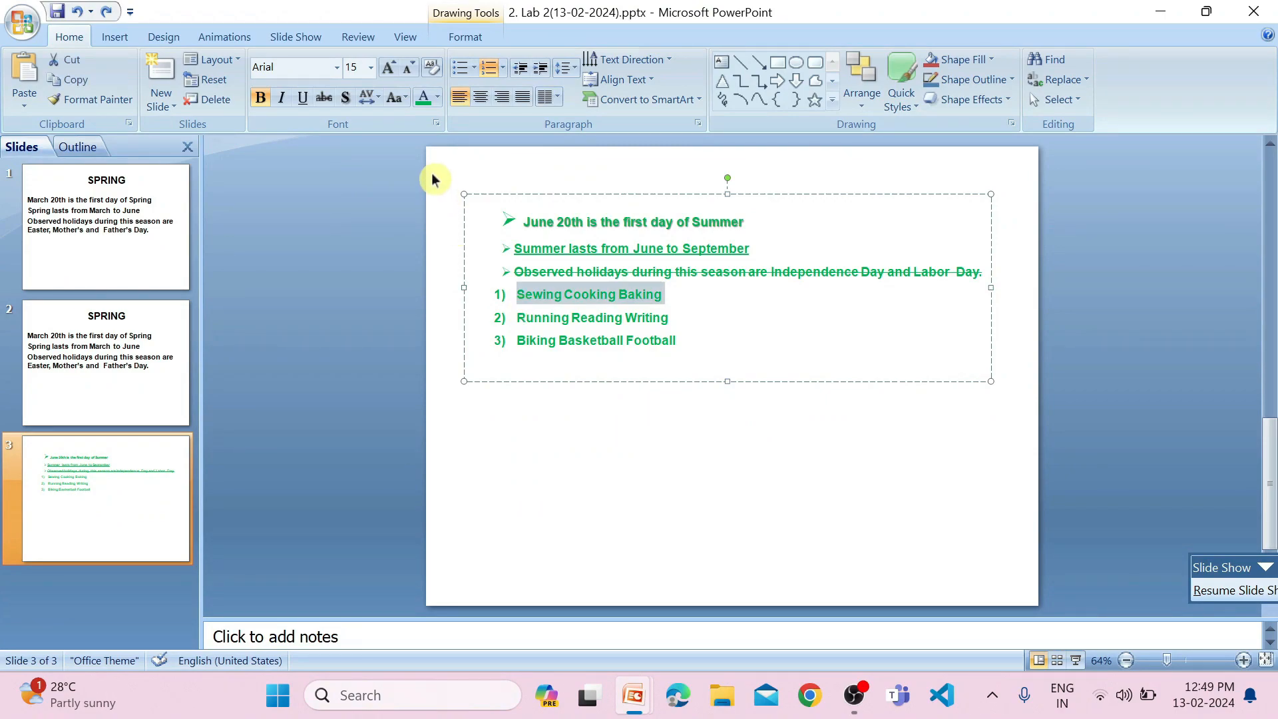
click(402, 103)
click(422, 161)
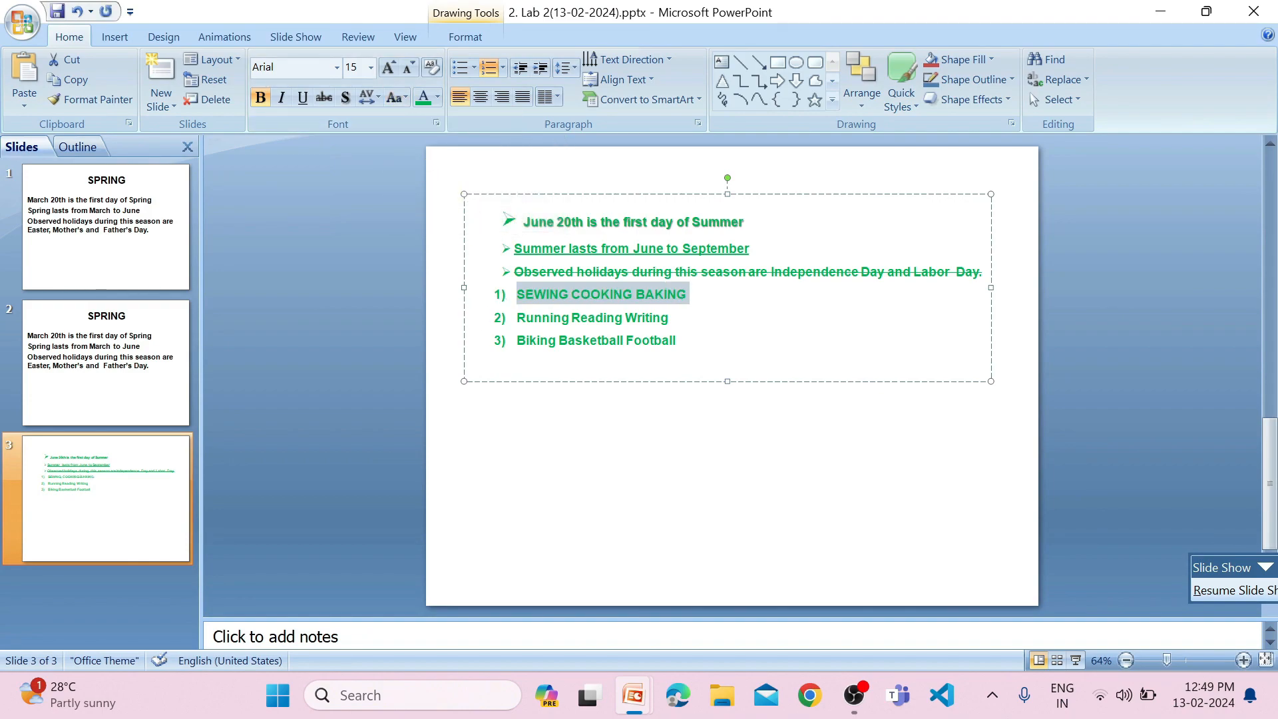
click(672, 318)
key(ctrl+s)
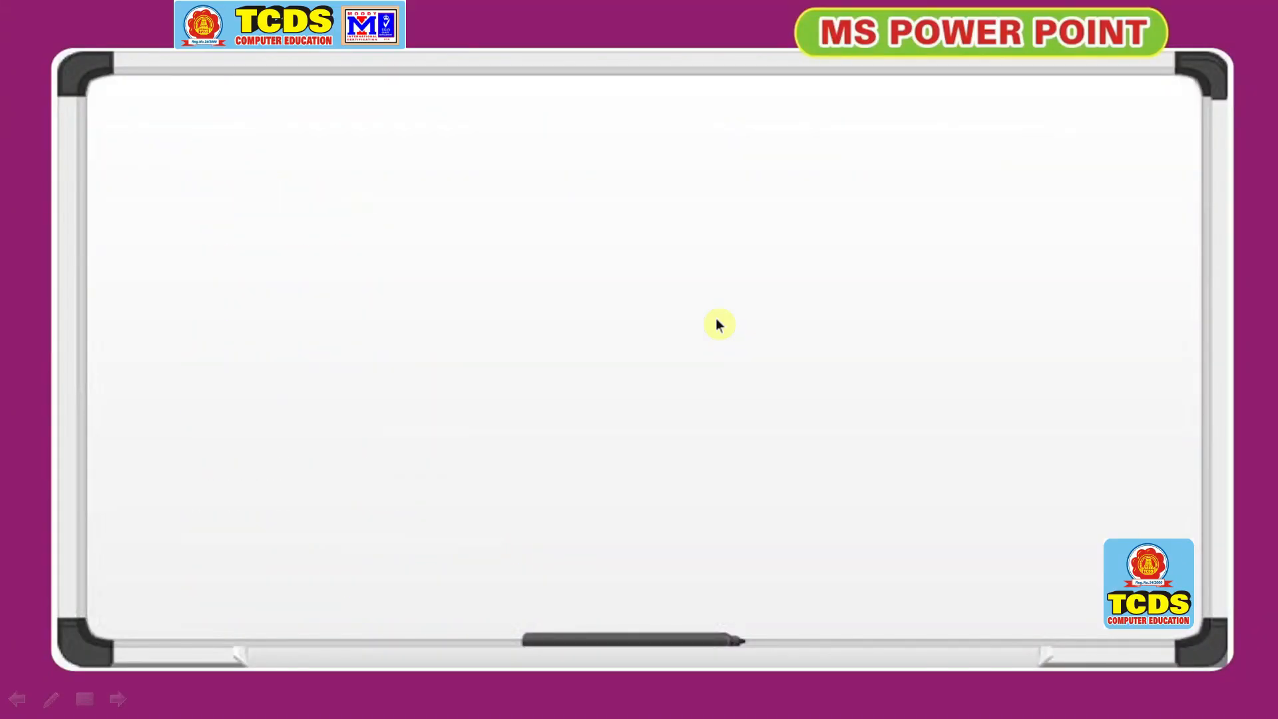